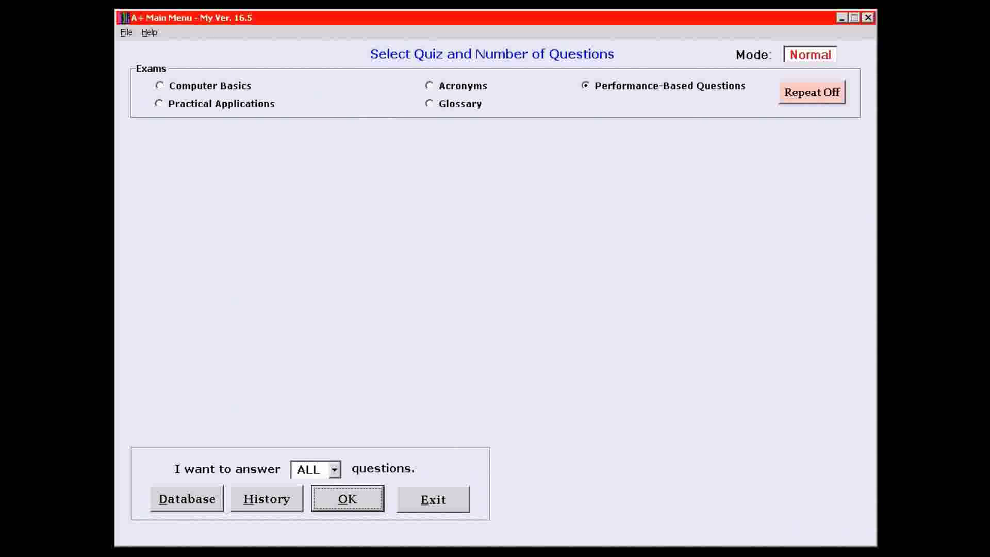
Step: Select the Motherboards topic under Computer Hardware Essentials in the Computer Basics exam
left_click(211, 91)
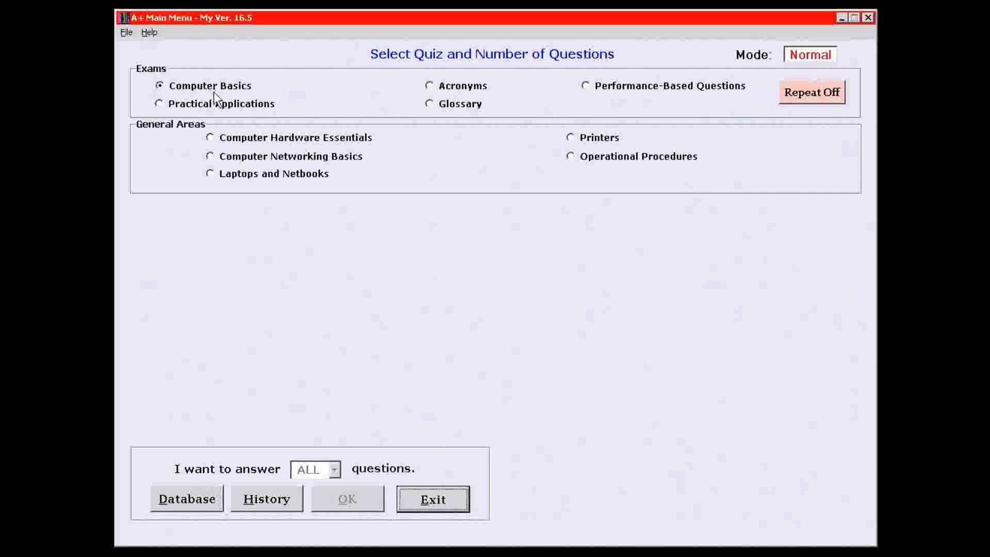
left_click(234, 138)
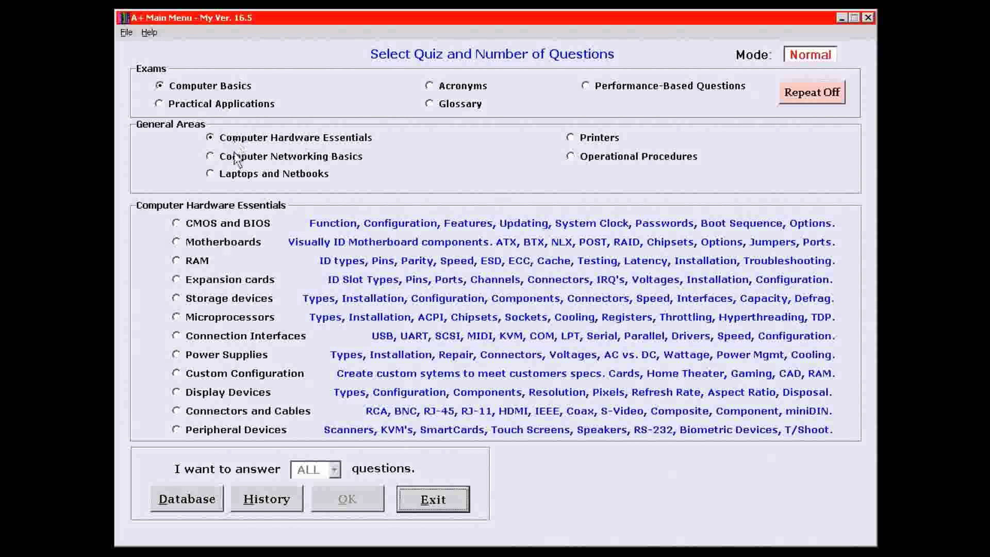
left_click(216, 243)
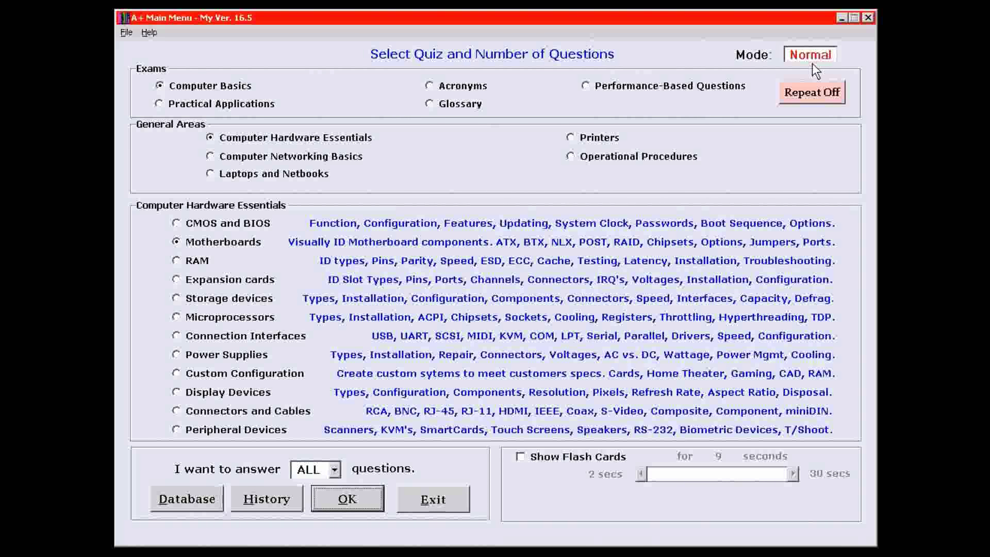
Step: Try out the flash card and answer display options with 8 seconds per card, and turn flash cards back off
left_click(519, 455)
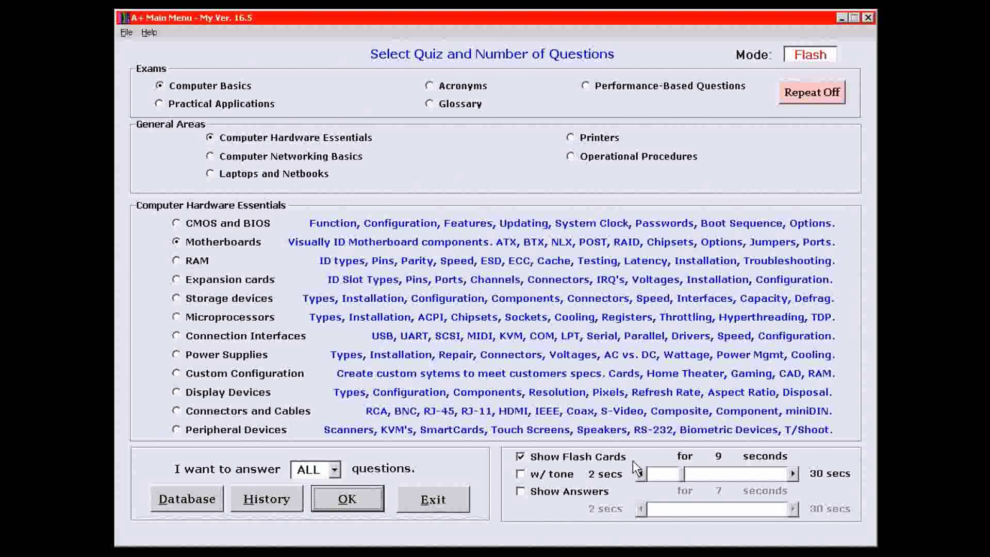
left_click(521, 492)
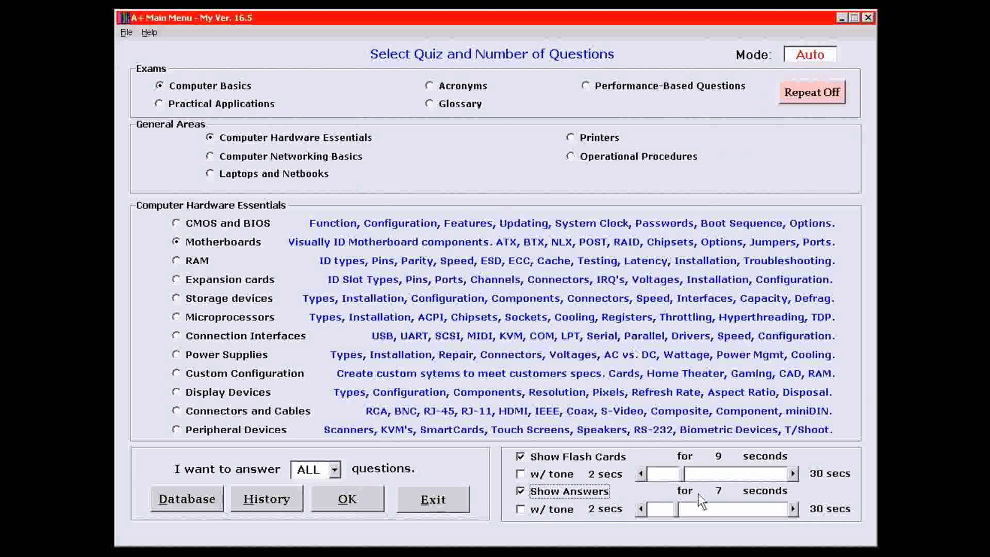
left_click(681, 474)
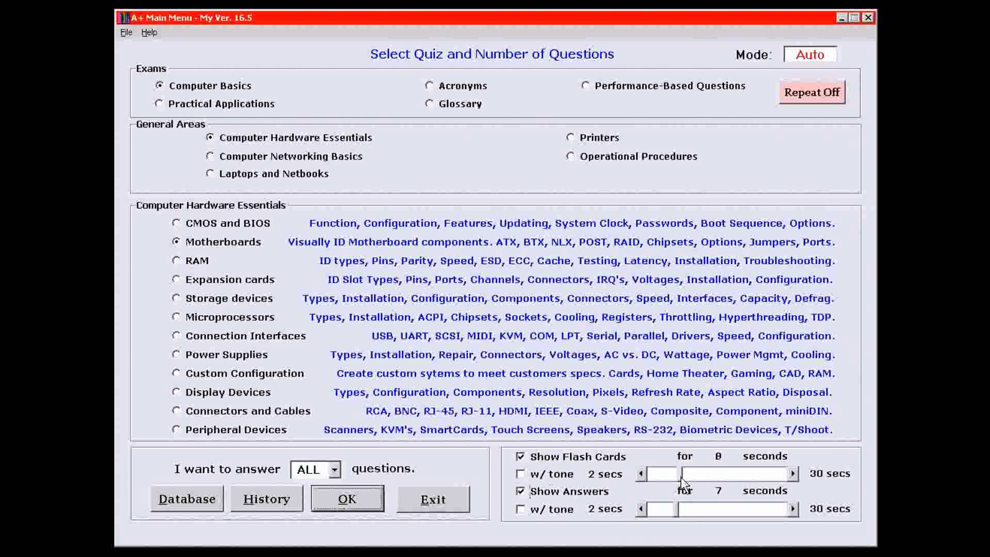
left_click_drag(676, 508, 672, 514)
left_click(520, 457)
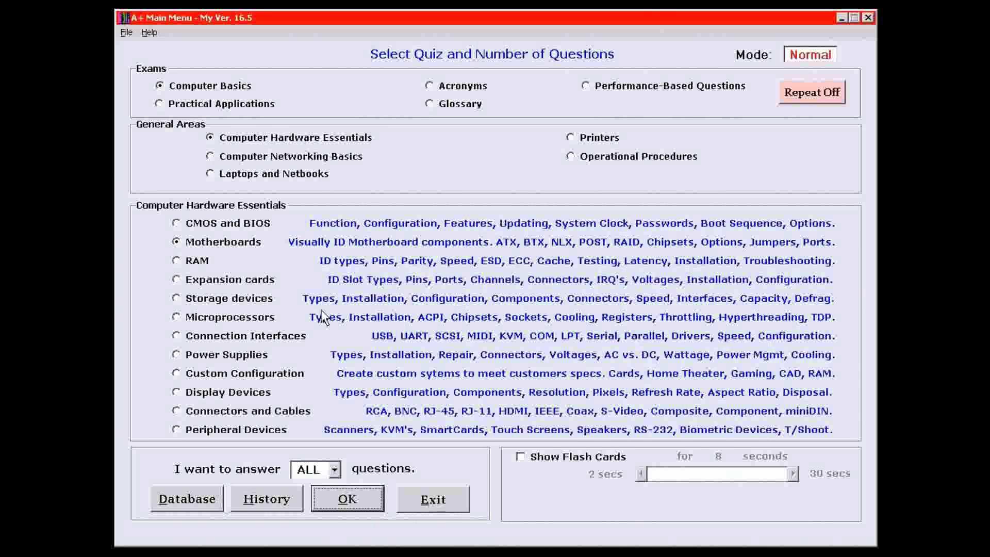
Step: Start the Motherboards quiz with all questions and answer the drive-to-memory data transfer question with DMA
left_click(353, 499)
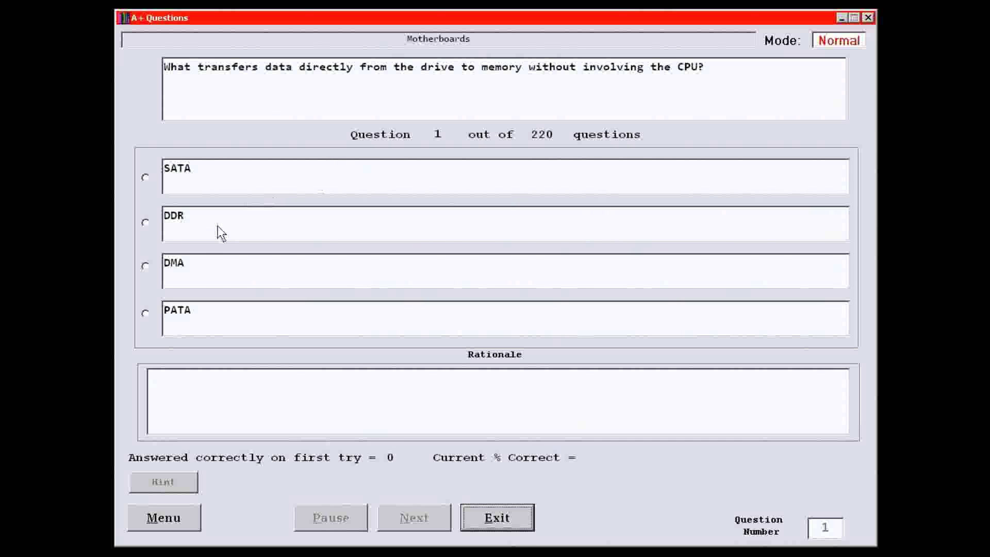
left_click(201, 264)
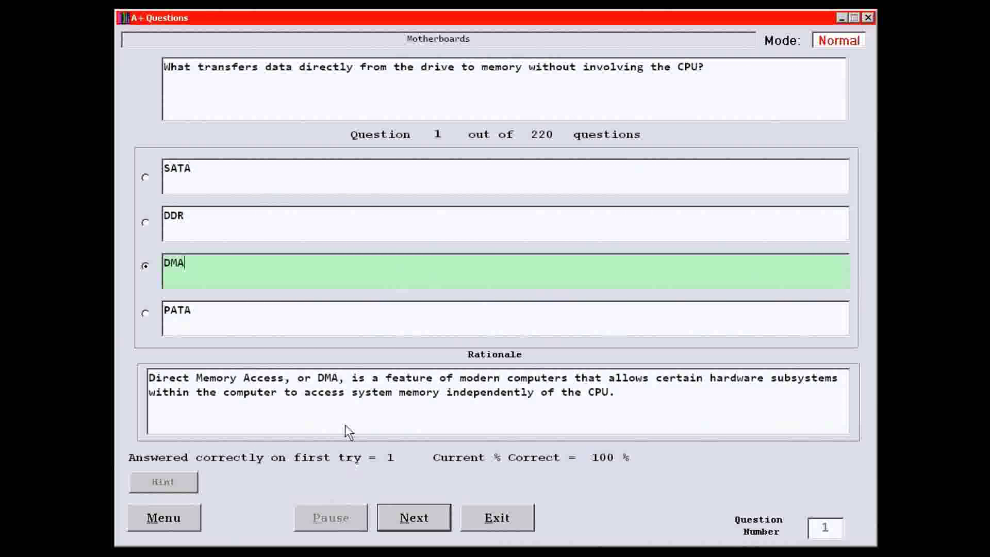
Step: Review the rationales for the PATA, DDR, SATA and DMA answers
left_click(313, 313)
left_click(307, 214)
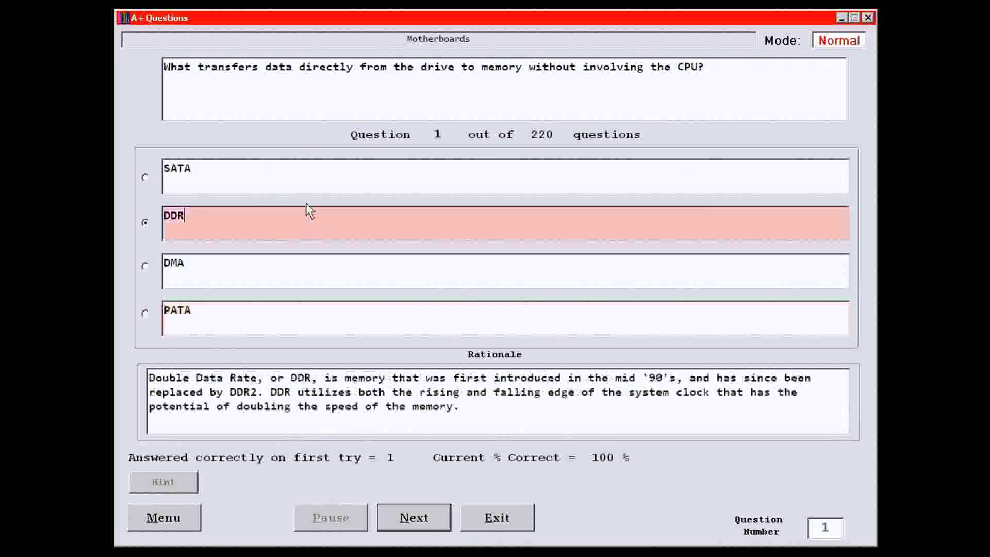
left_click(303, 176)
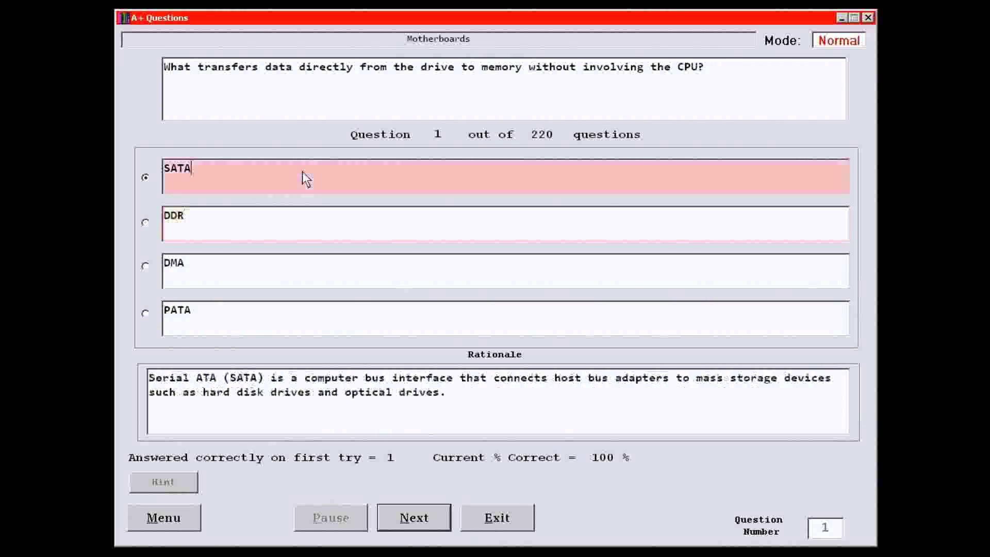
left_click(388, 331)
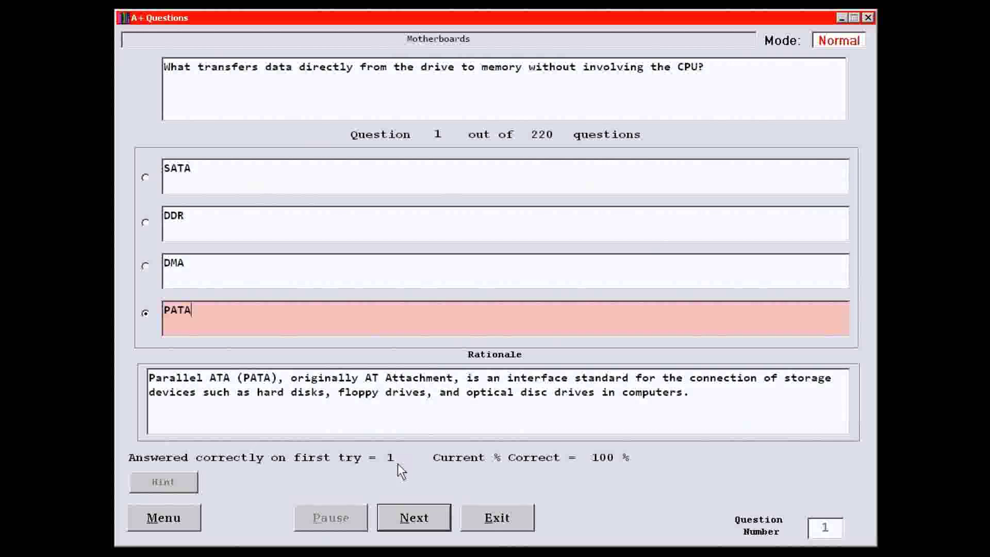
left_click(371, 275)
Step: Advance to the ATA RAID connector question, mark D on the ATX motherboard, and continue to the following question
left_click(418, 515)
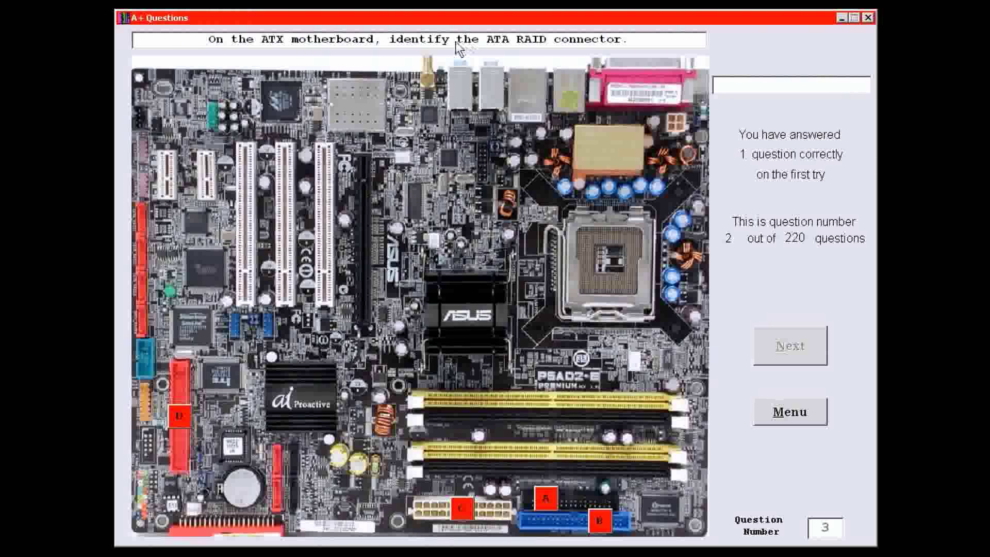
left_click(181, 415)
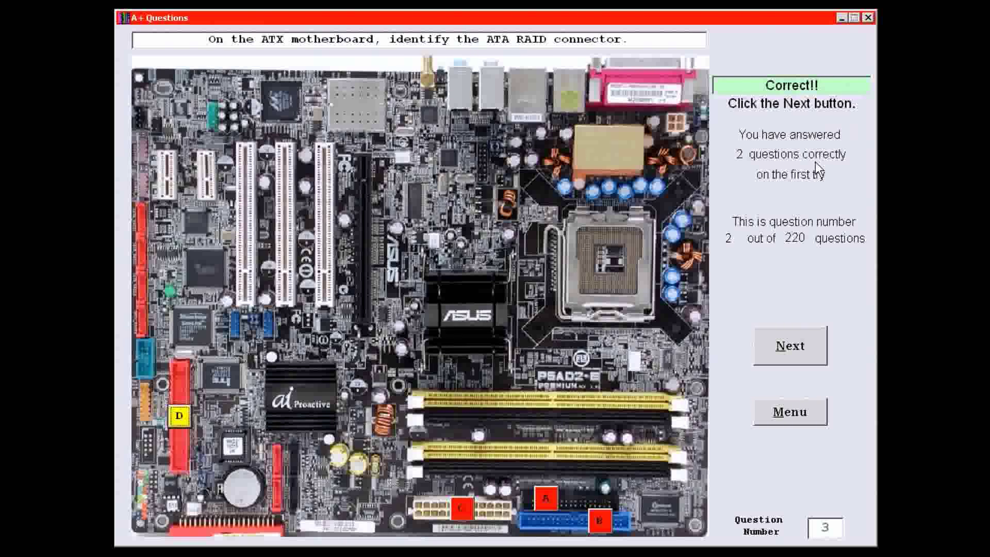
left_click(796, 345)
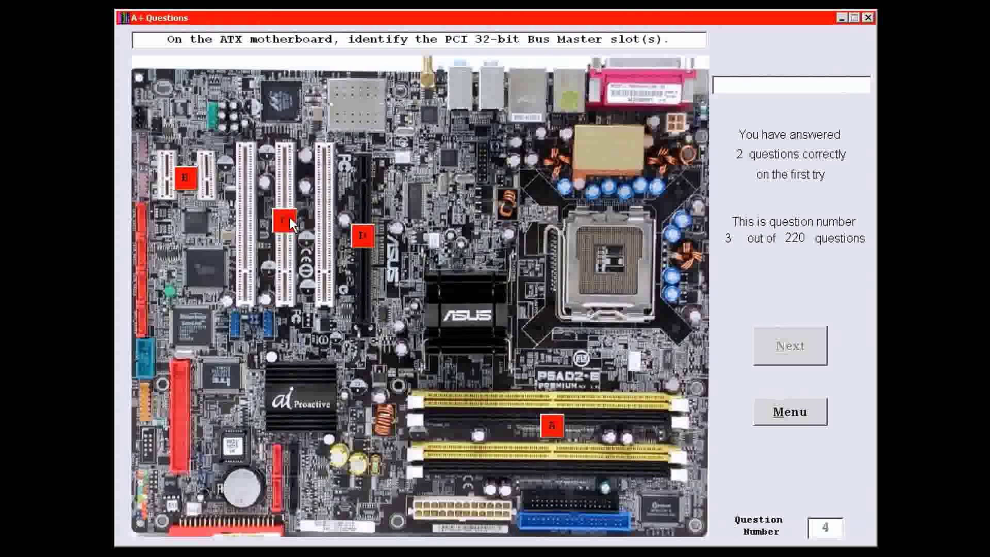
Step: Answer the PCI 32-bit Bus Master slot question with B first and C second, and continue to the following question
left_click(187, 179)
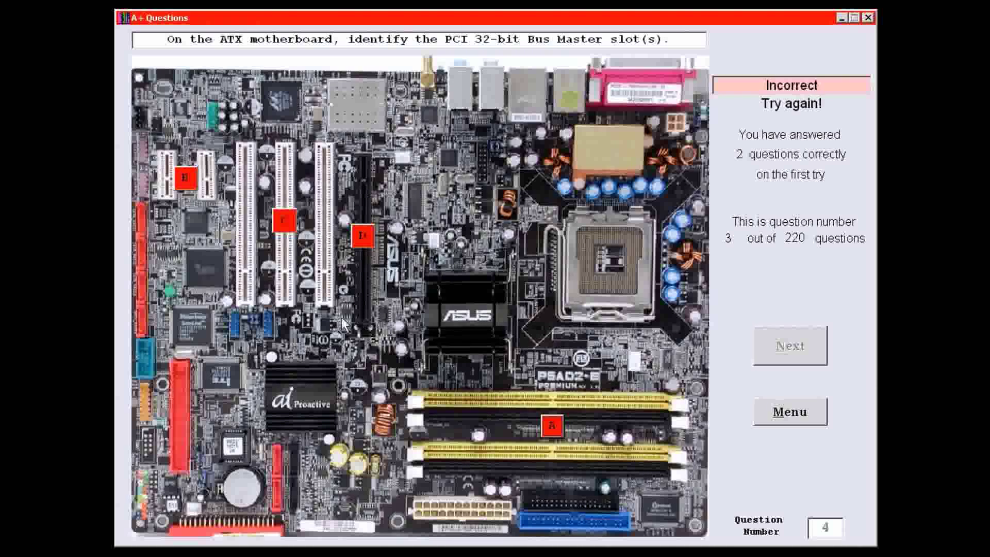
left_click(284, 227)
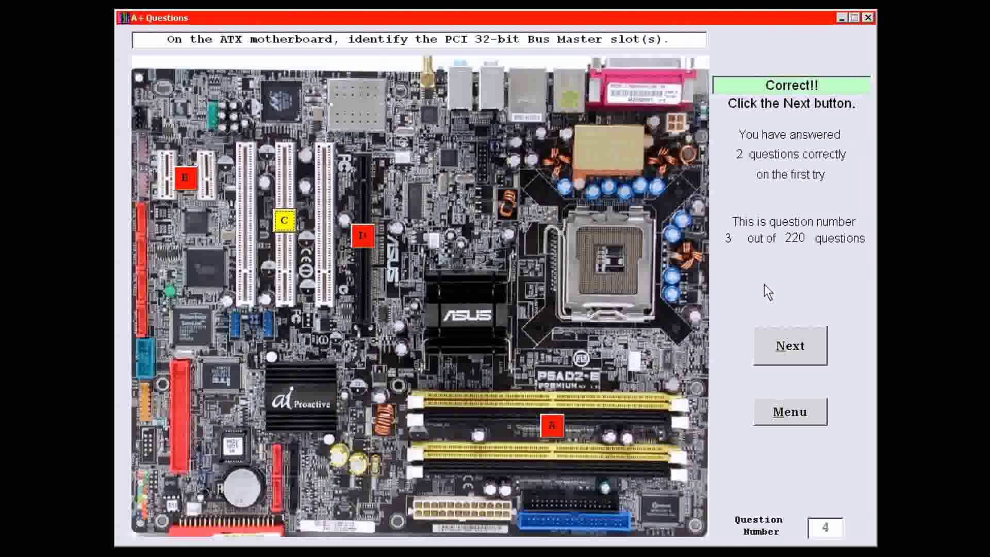
left_click(787, 348)
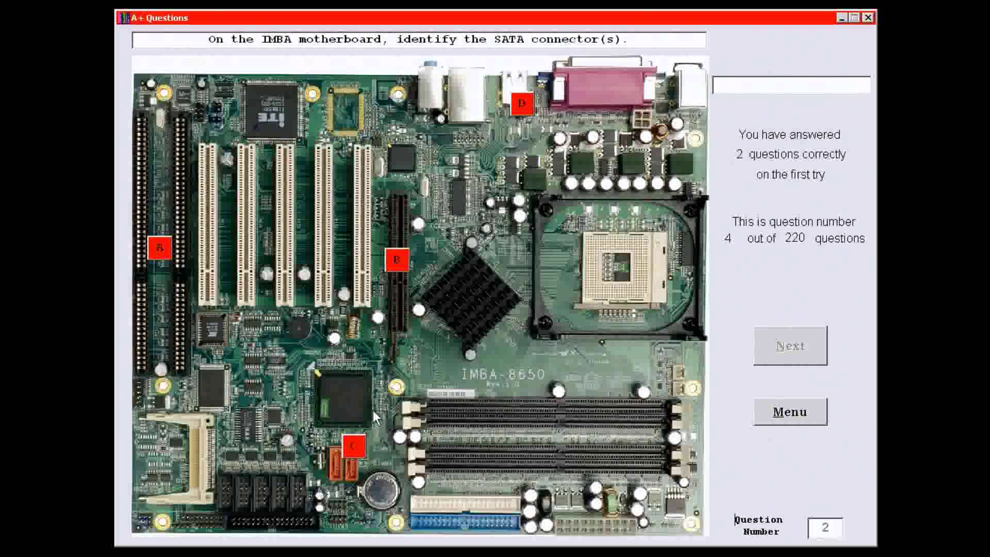
Step: Mark C as the SATA connector on the IMBA motherboard, and finish the quiz by returning through the score report to the main menu
left_click(354, 447)
left_click(808, 349)
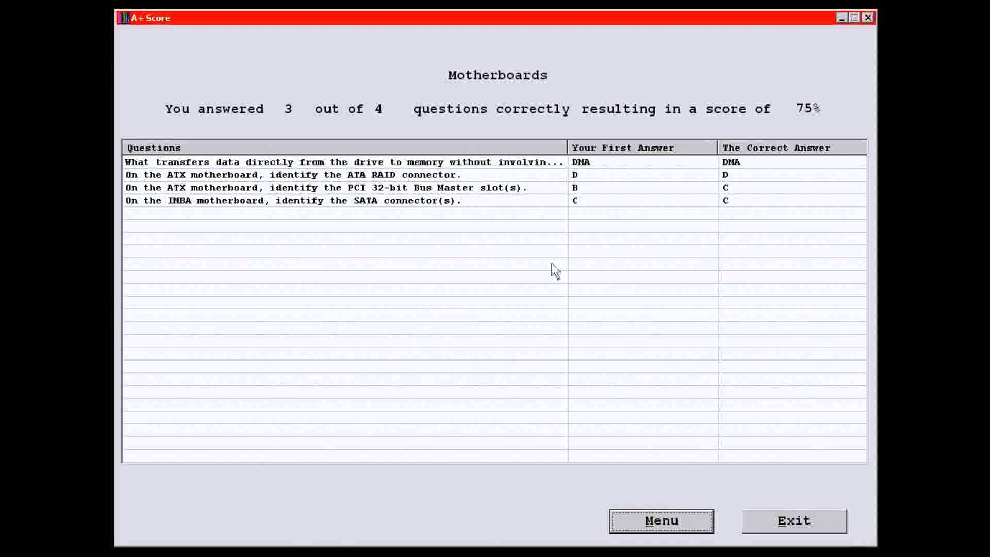
left_click(650, 524)
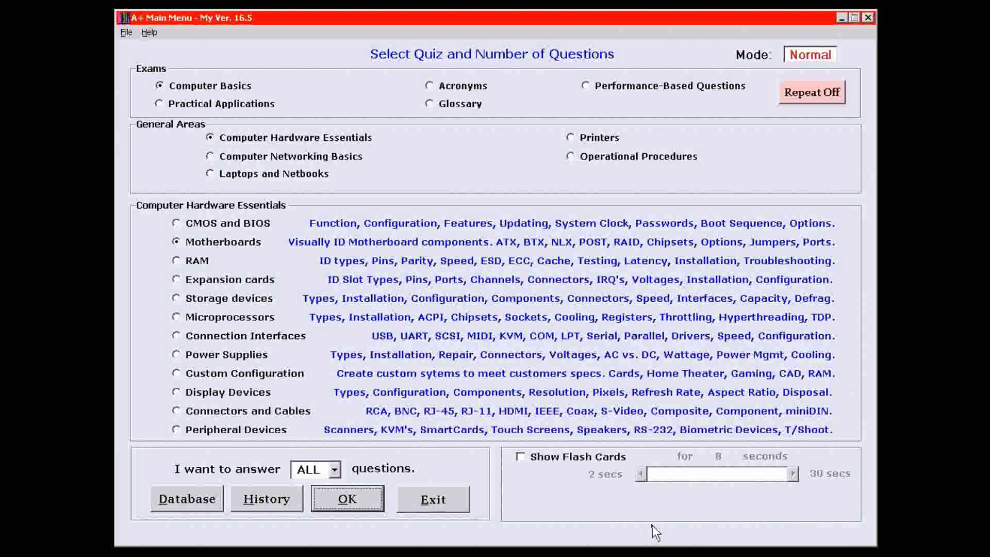
Step: Review the exam history in ascending and descending order, sorting it by category and by date and time, and return to the main menu
left_click(280, 504)
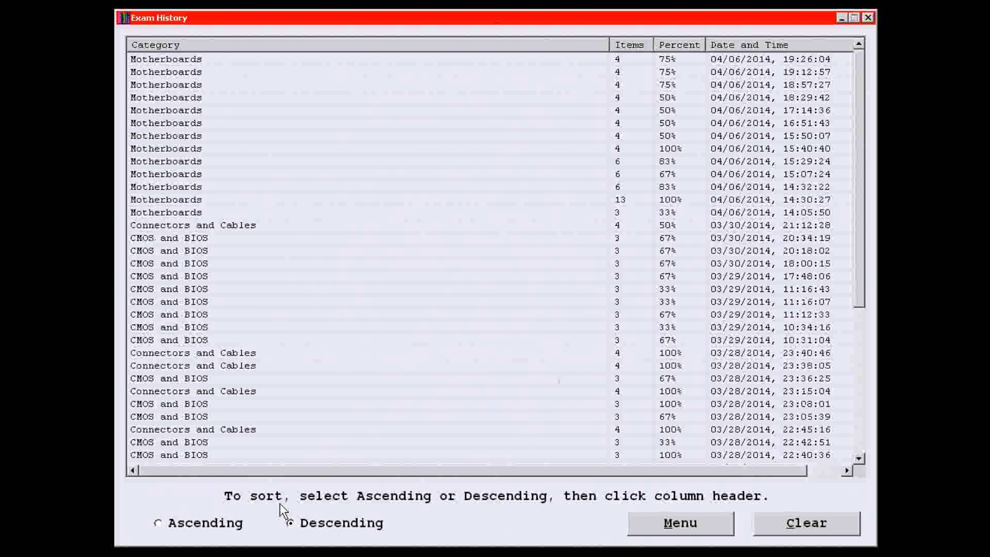
left_click(343, 59)
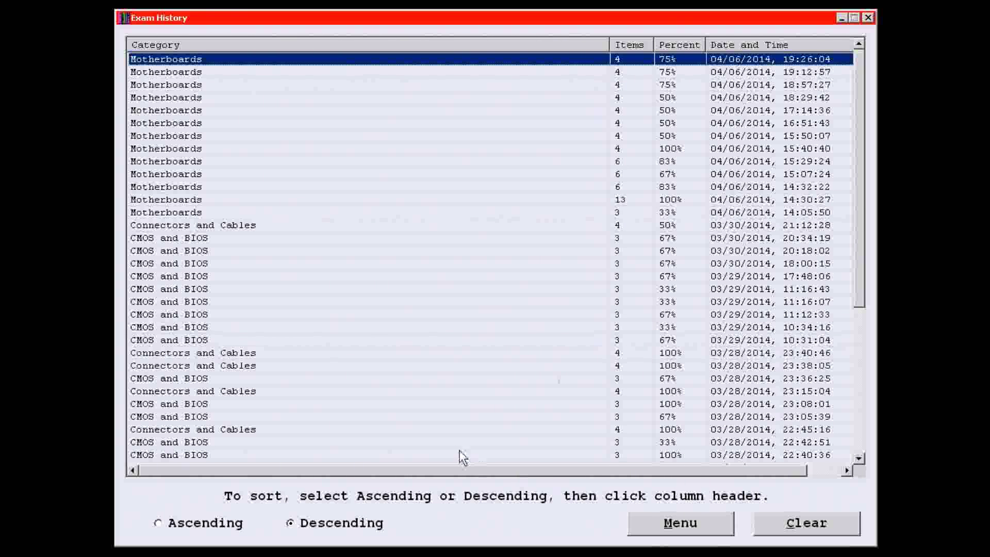
left_click(187, 522)
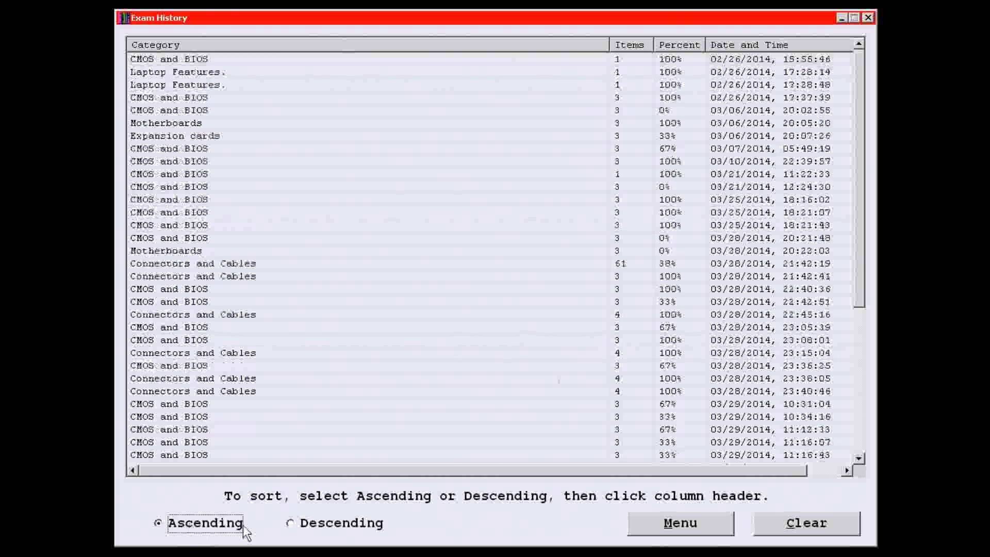
left_click(320, 521)
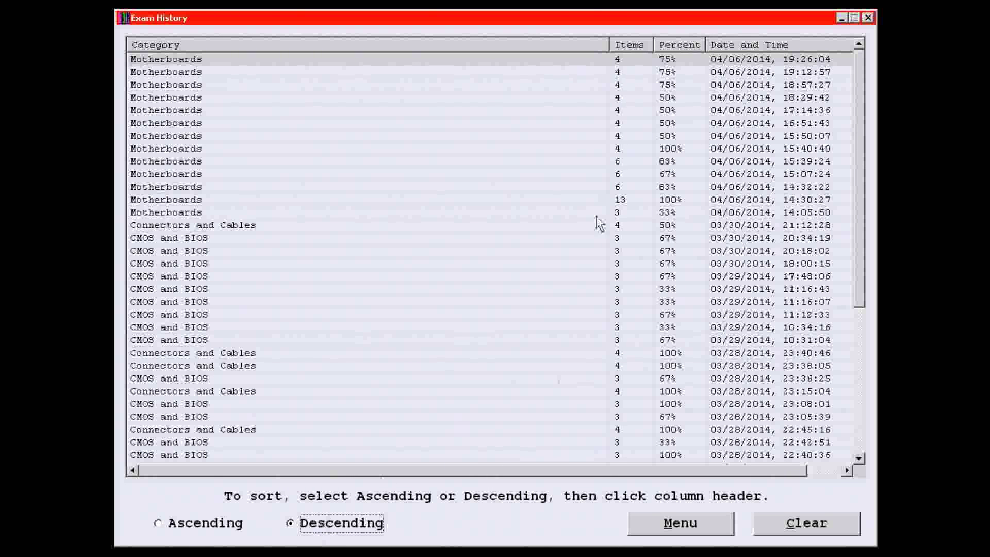
left_click(542, 47)
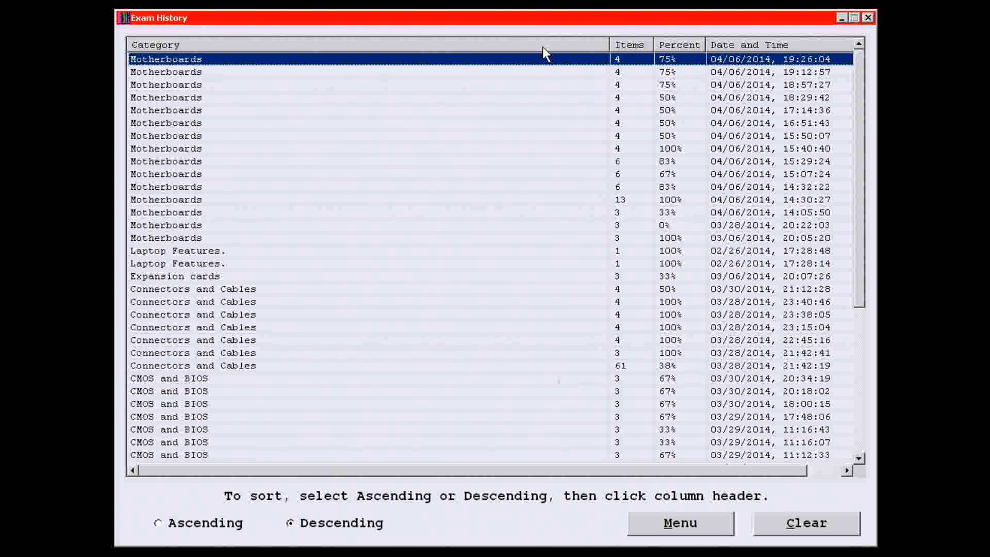
left_click(752, 47)
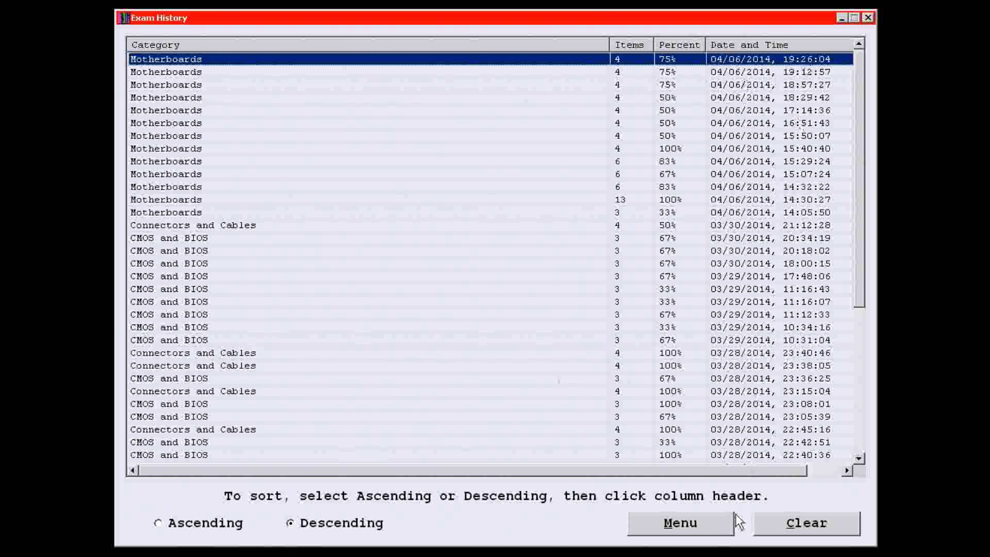
left_click(694, 525)
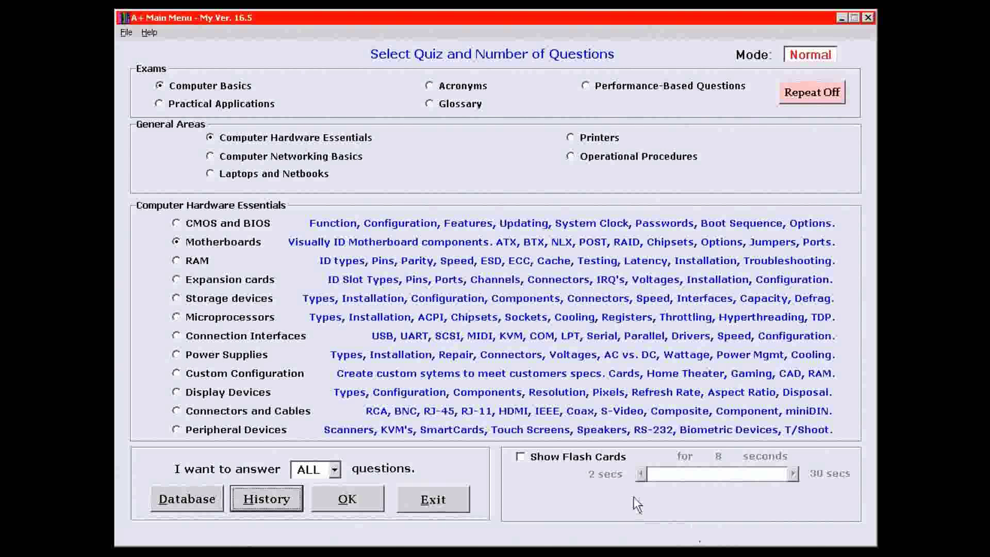
Step: Choose the Connectors and Cables topic and start its quiz with all questions
left_click(210, 411)
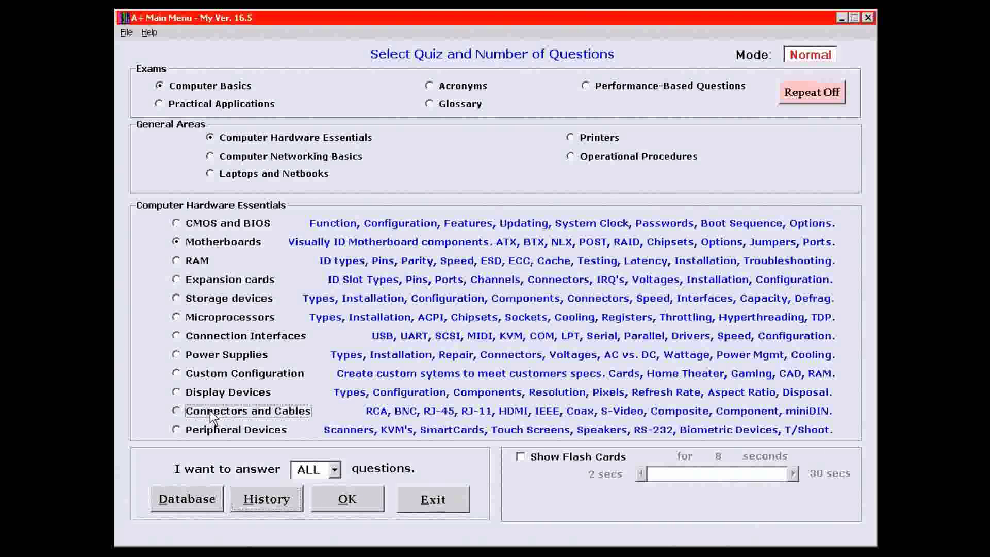
left_click(366, 496)
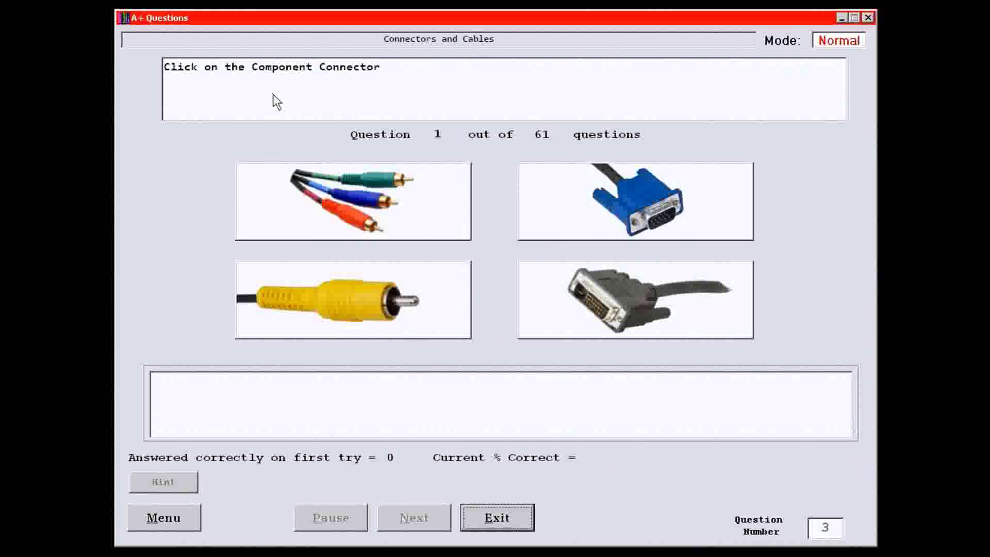
Step: Check the DVI, yellow single-plug, Component and VGA pictures for the Component Connector question, and advance to the next question
left_click(601, 292)
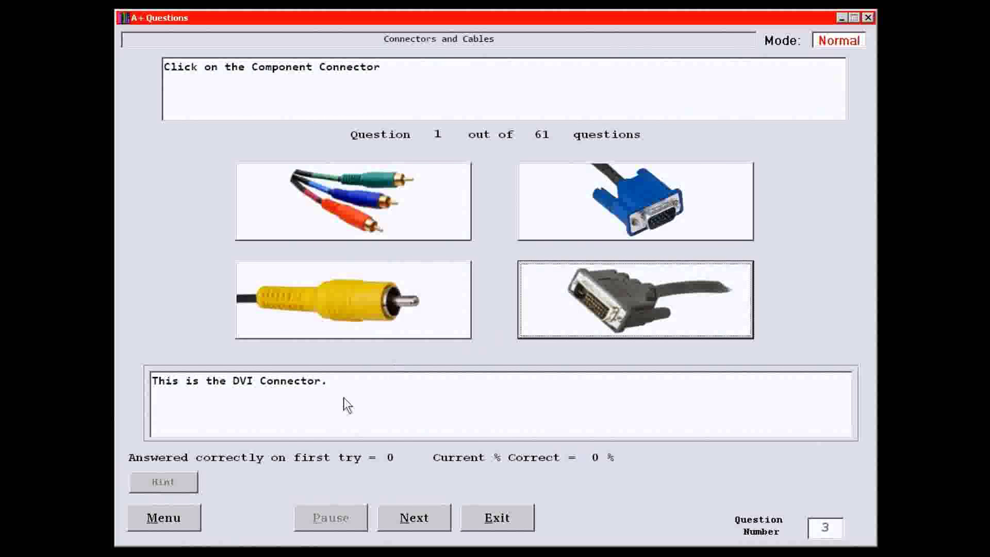
left_click(405, 309)
left_click(367, 220)
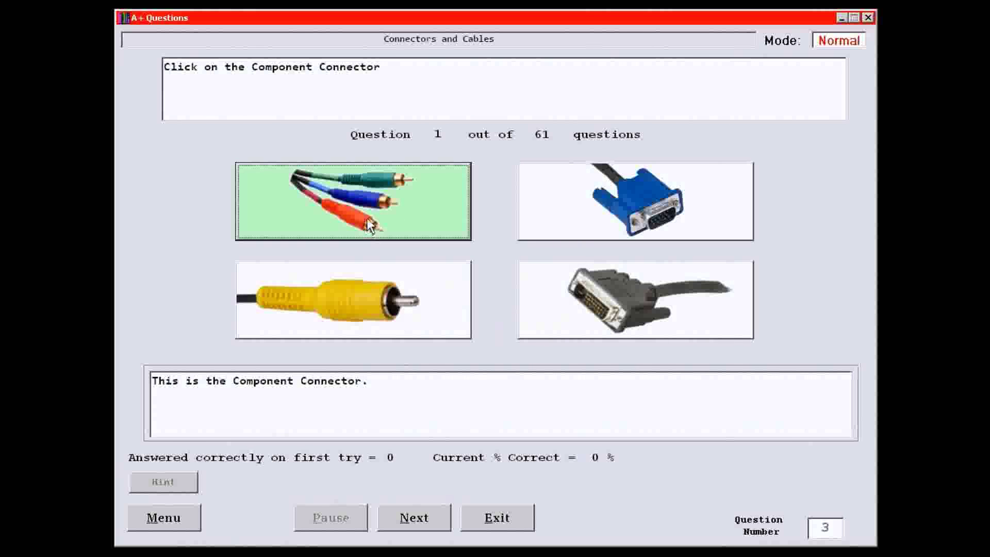
left_click(615, 201)
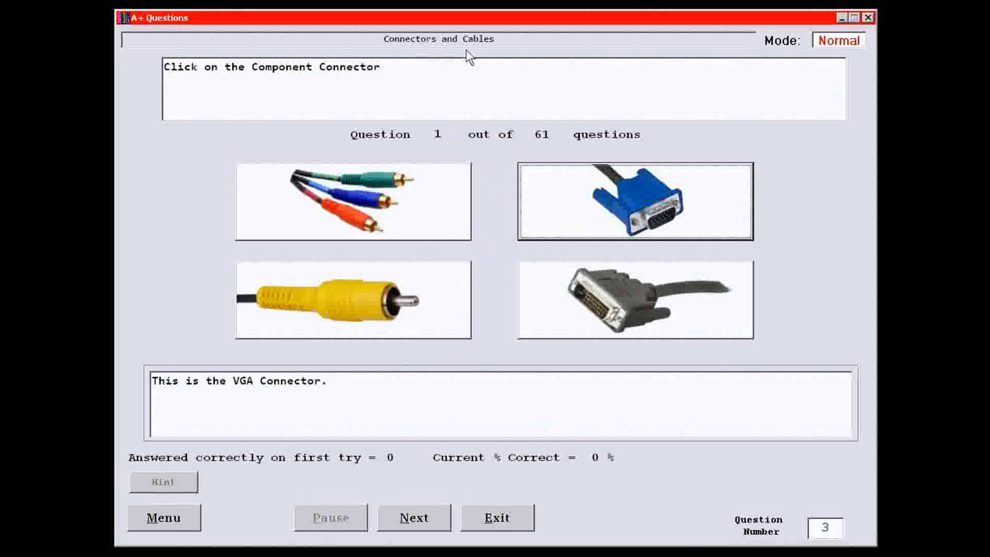
left_click(419, 509)
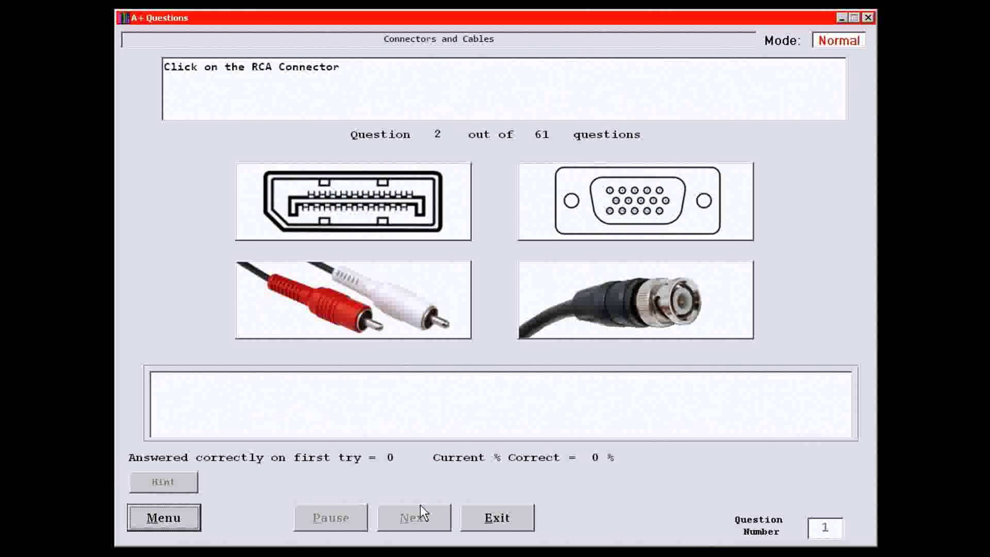
Step: Answer the RCA Connector question with the red and white plugs, check the other three pictures, and return to the main menu
left_click(385, 289)
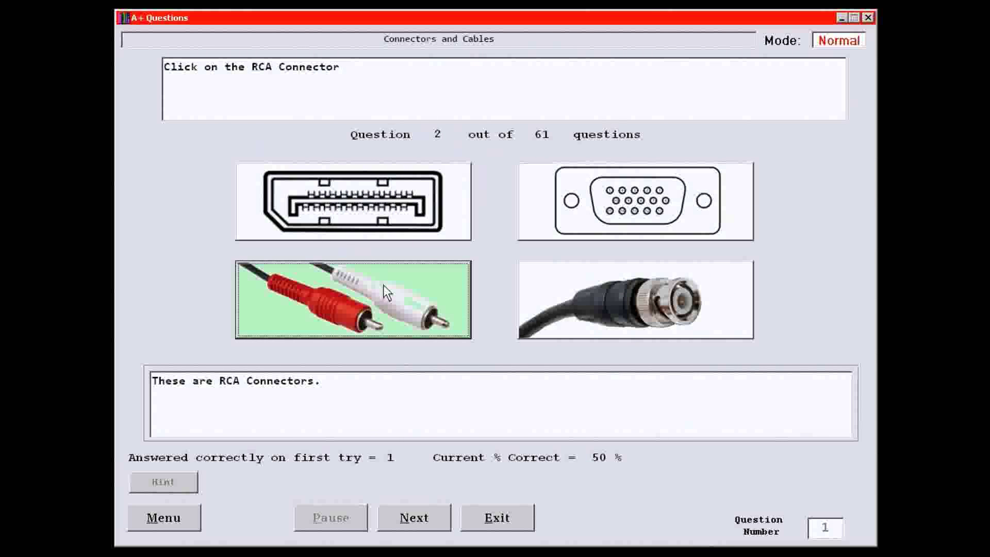
left_click(375, 206)
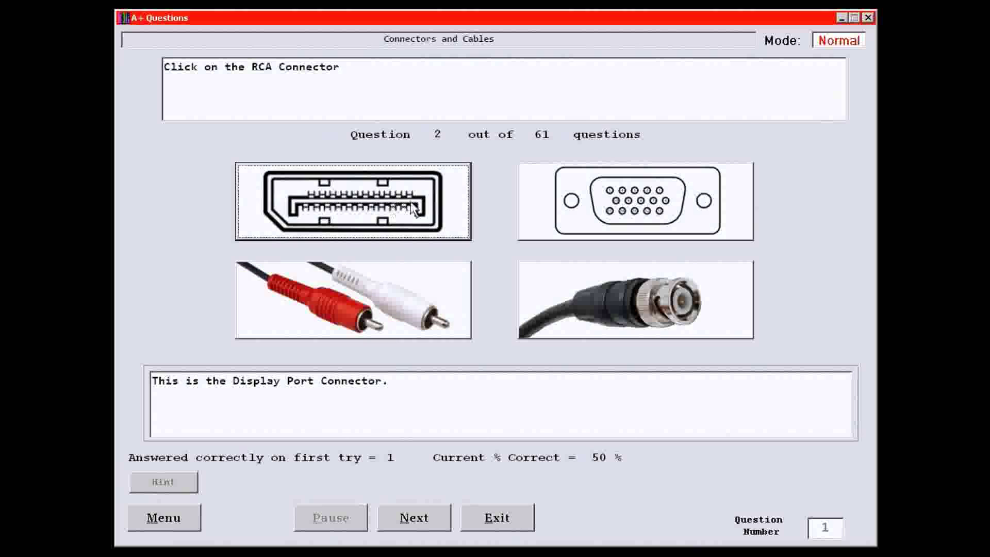
left_click(614, 200)
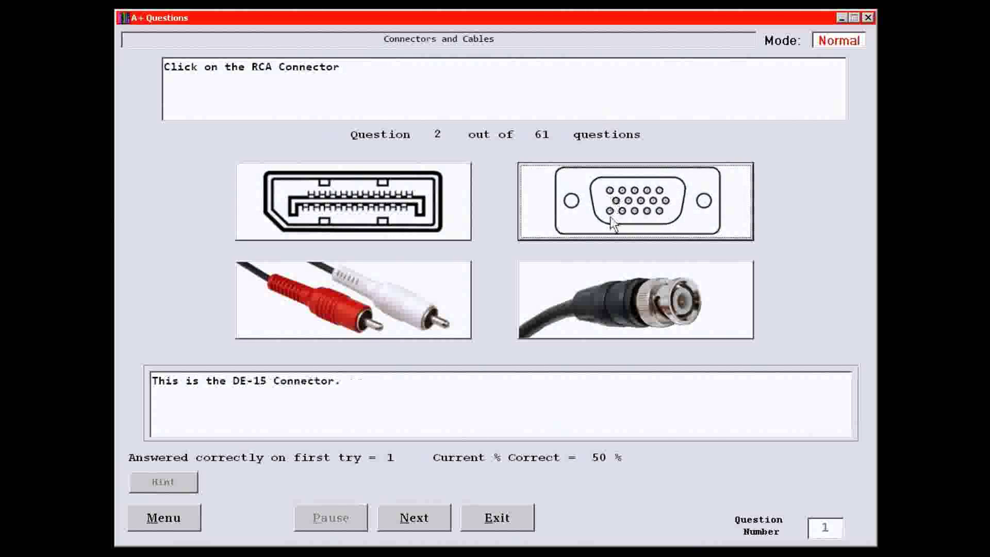
left_click(630, 293)
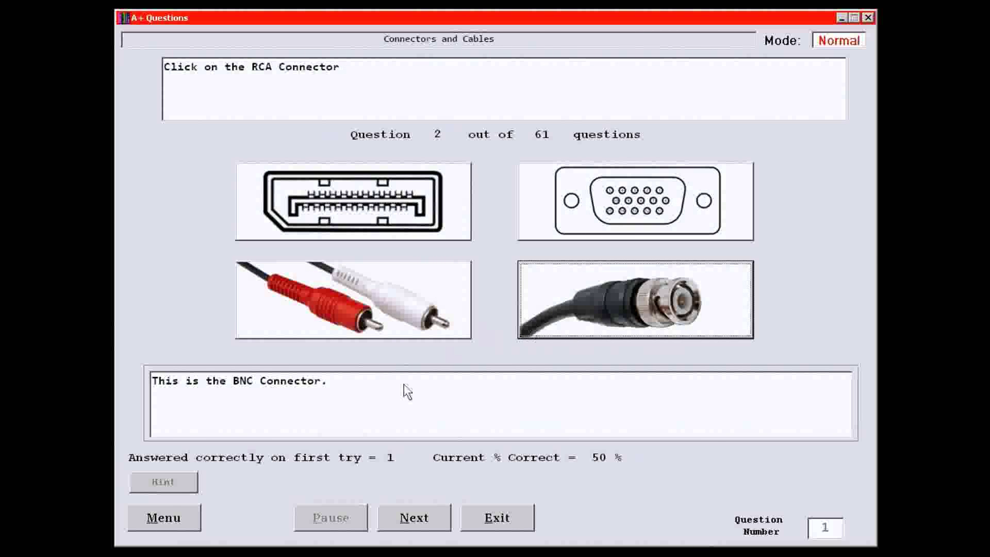
left_click(175, 514)
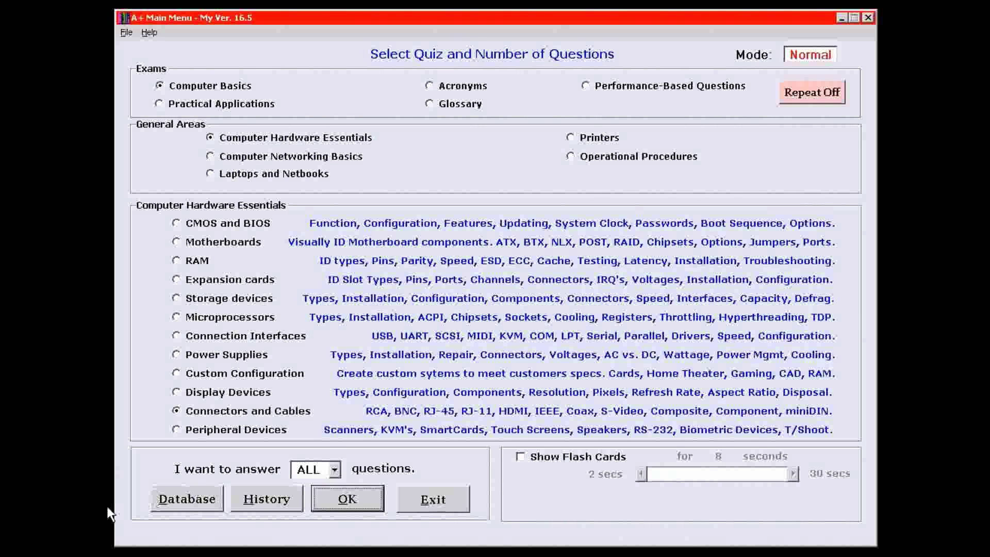
Step: Open the question database and browse its records, switching between the 03_RAM and 02_Motherboards categories
left_click(186, 498)
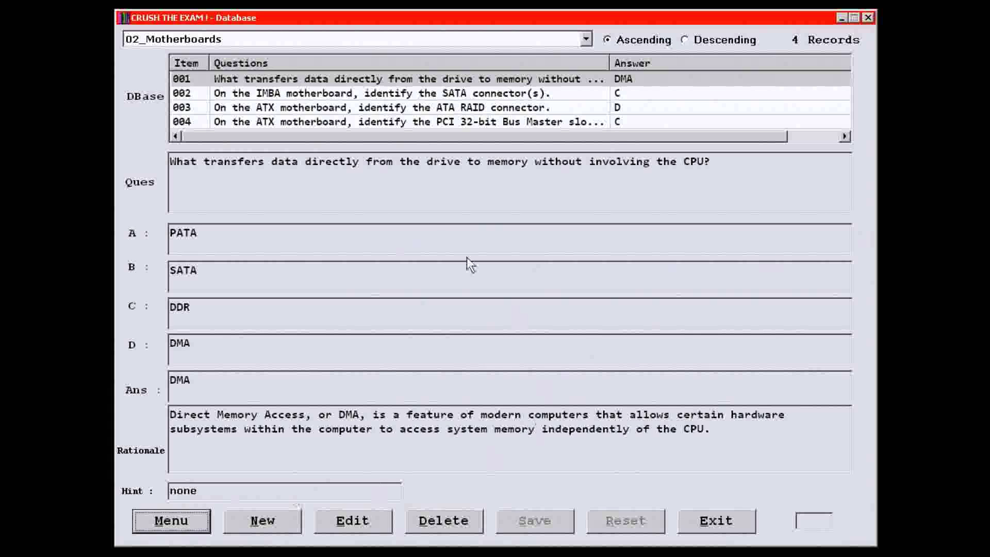
left_click(304, 40)
left_click(301, 65)
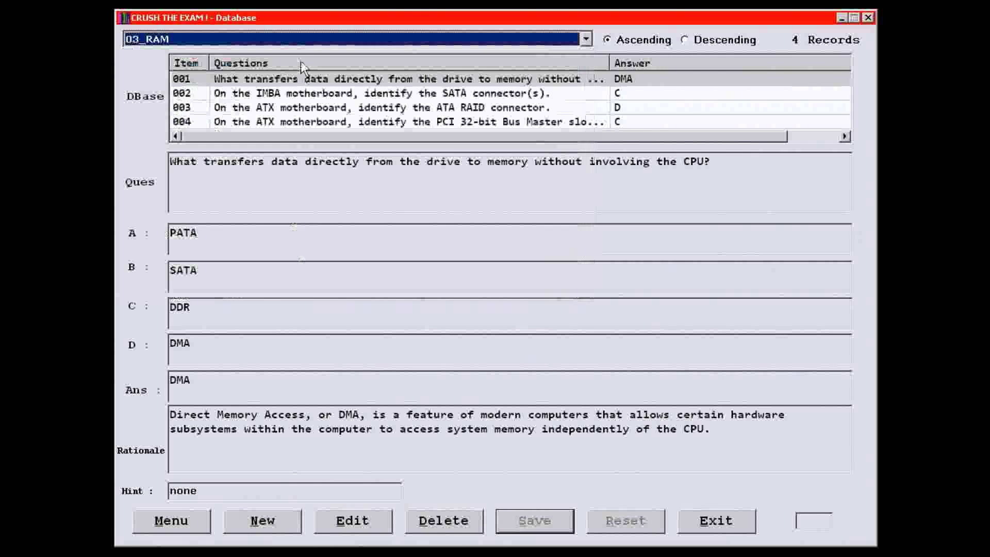
left_click(300, 40)
scroll(302, 125, "up", 1)
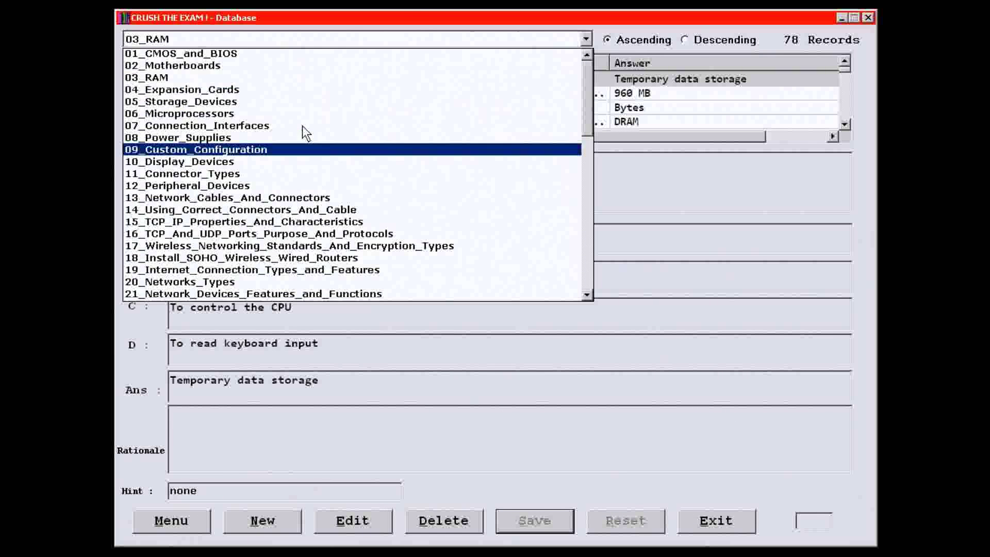
left_click(290, 75)
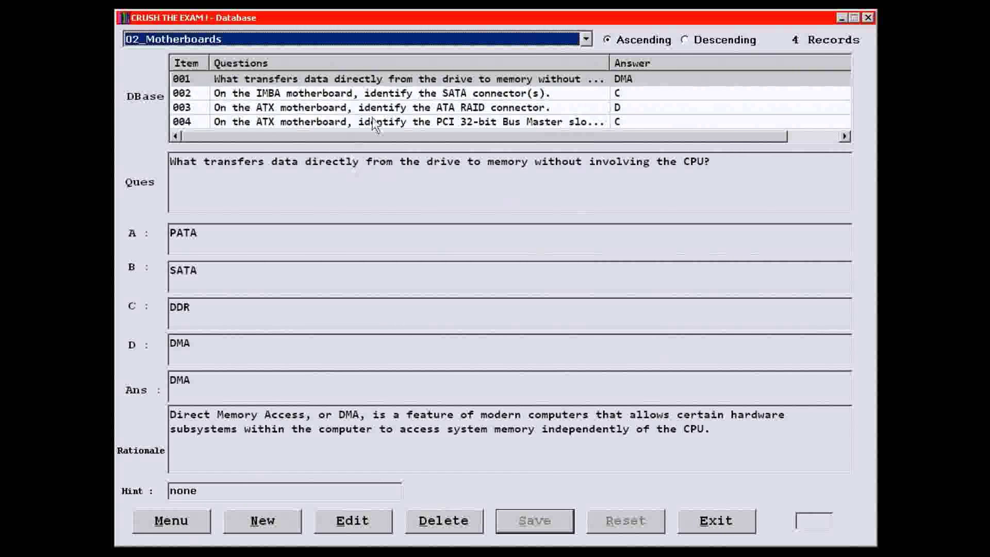
Step: Open the first Motherboards record for editing, reset it without saving, and return to the main menu
left_click(340, 521)
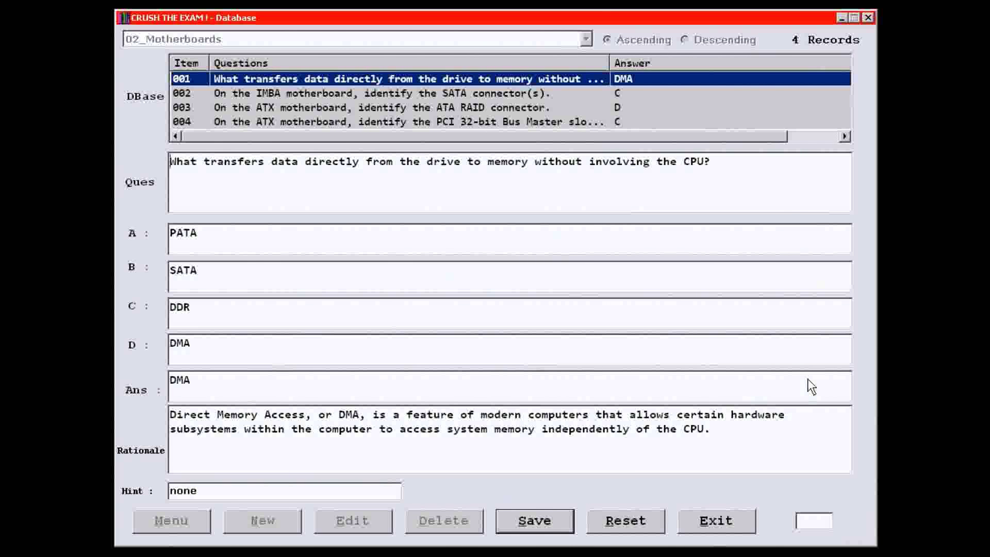
left_click(645, 520)
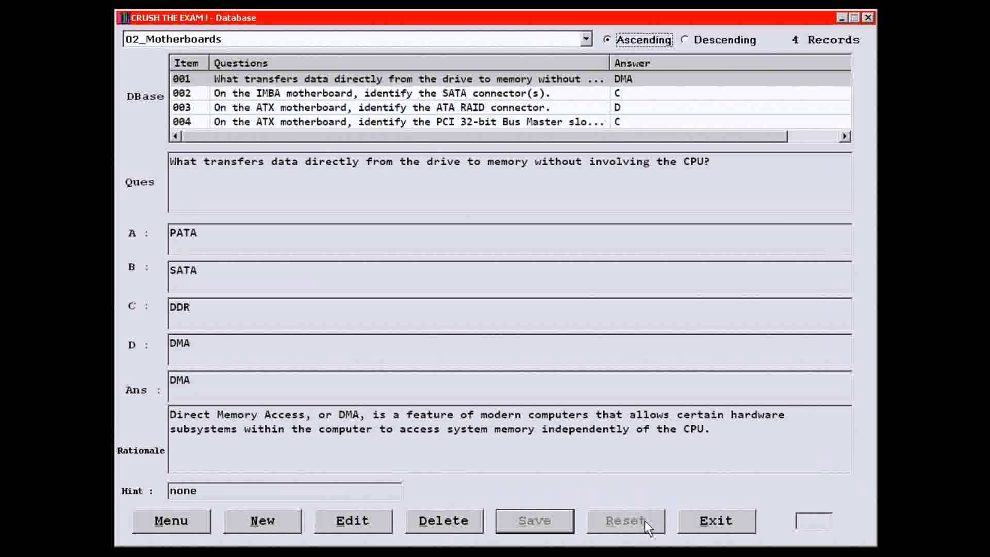
left_click(196, 521)
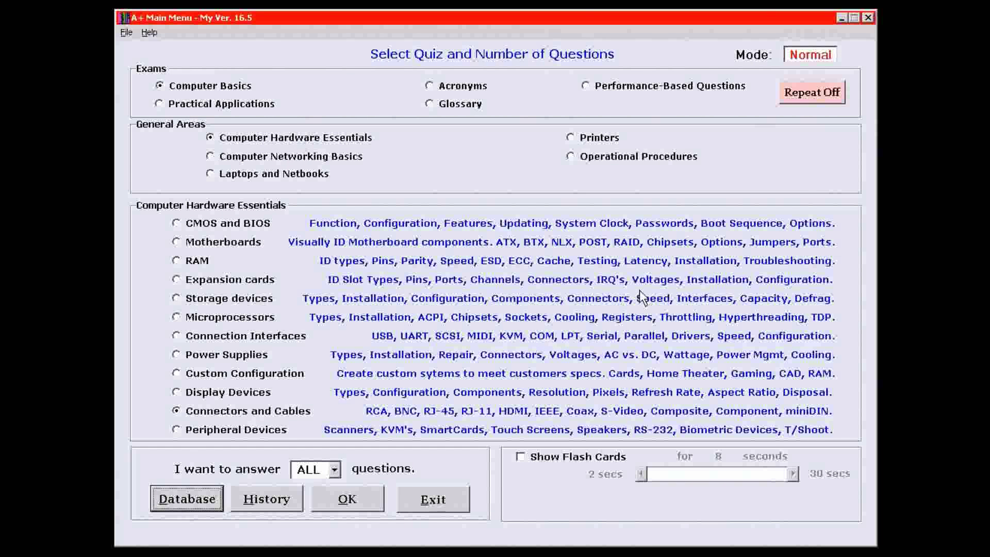
Step: Start the Performance-Based Questions exam with all questions and turn Cheat Mode on
left_click(668, 87)
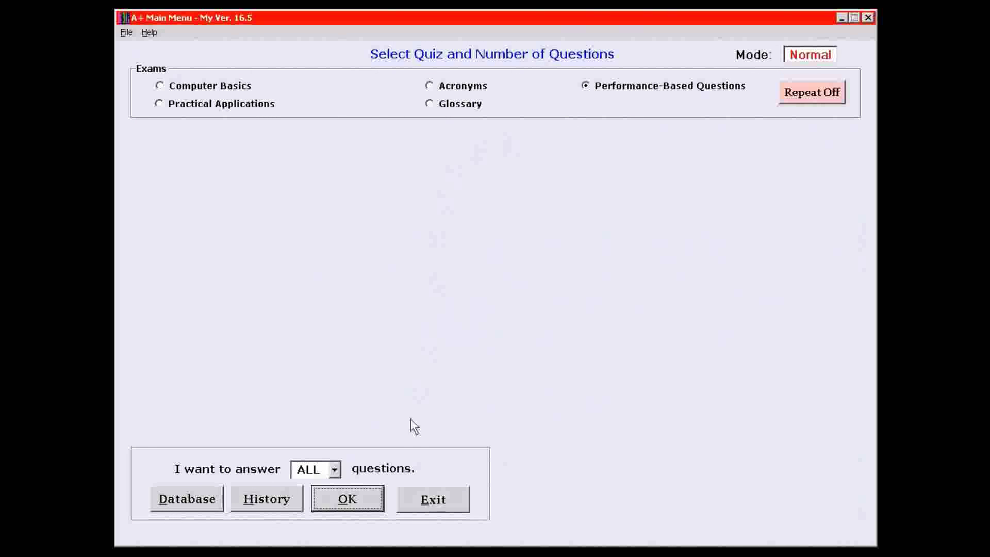
left_click(360, 497)
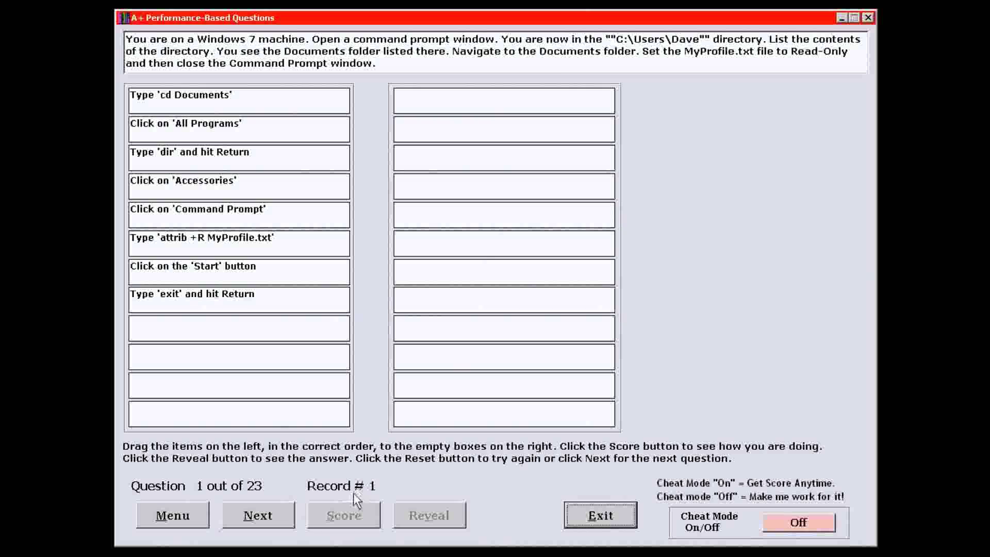
left_click(797, 522)
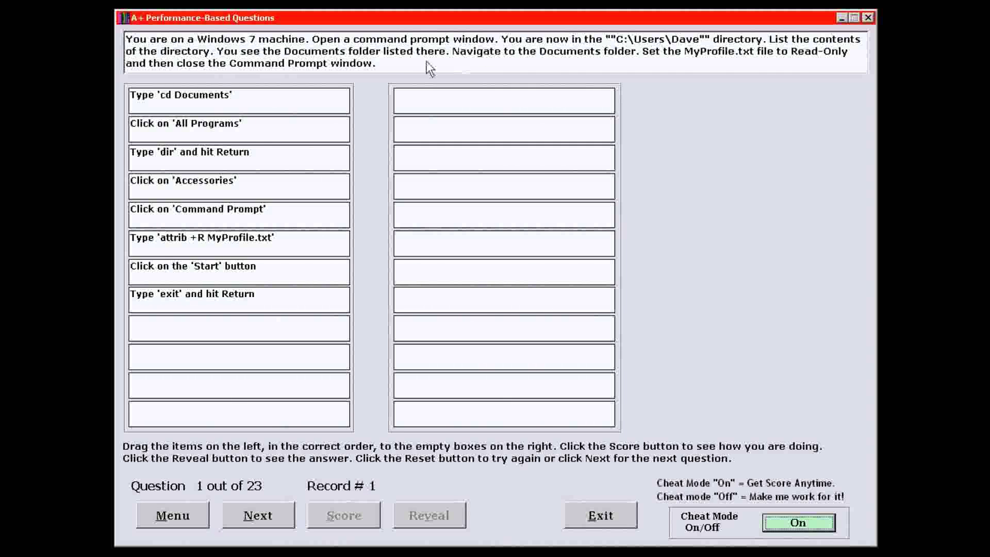
Step: Order the 'Start' button, 'All Programs', 'Accessories' and 'Command Prompt' items as the first four answers, and score them
left_click_drag(214, 269, 473, 106)
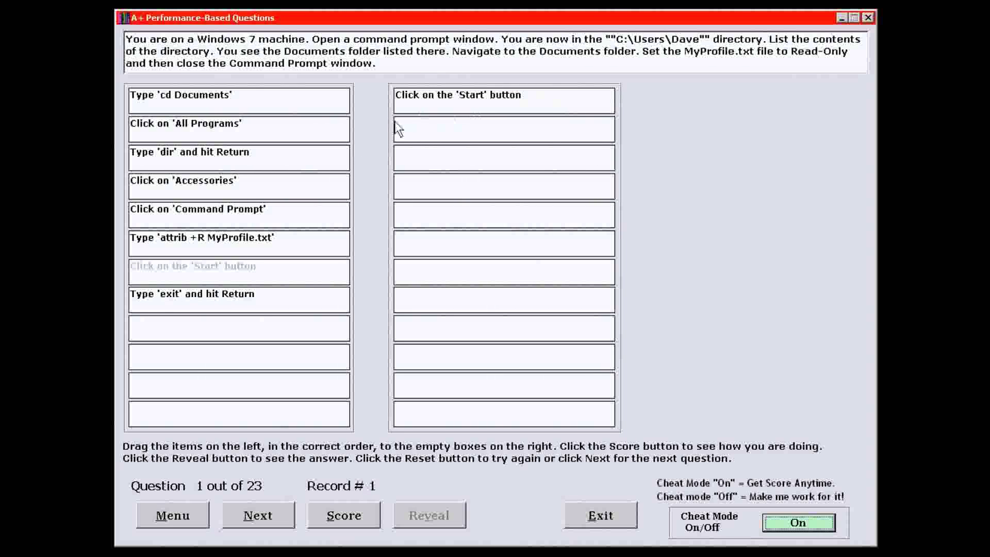
left_click_drag(236, 131, 485, 132)
left_click_drag(235, 186, 463, 161)
left_click_drag(234, 224, 486, 187)
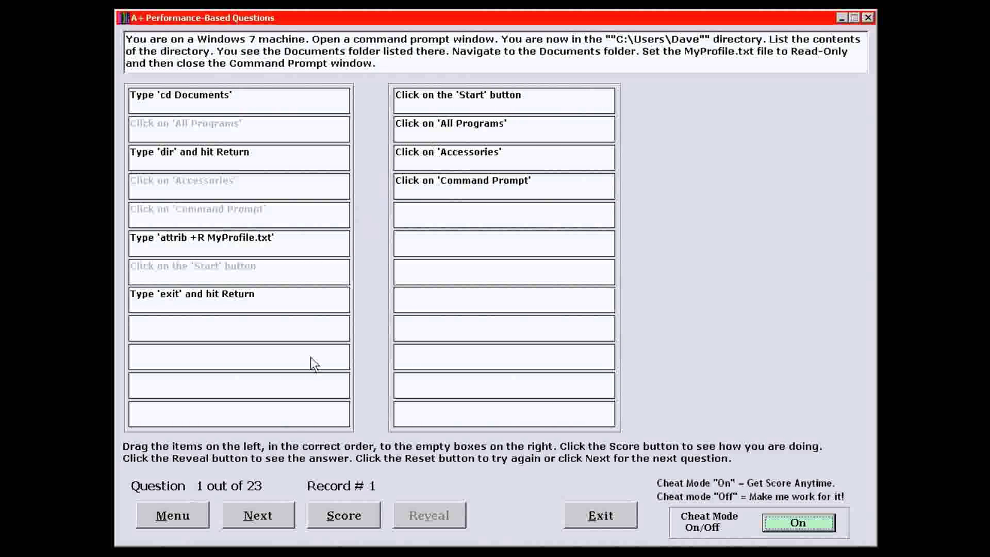
left_click(344, 515)
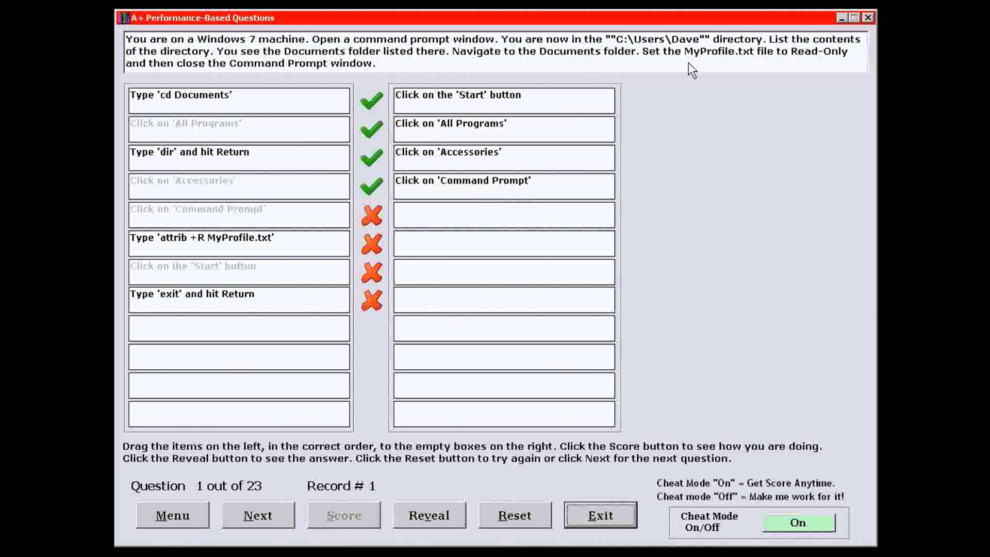
Step: Fill the fifth to eighth answer boxes with the 'dir', 'cd Documents', 'attrib +R MyProfile.txt' and 'exit' items, in that order
left_click_drag(193, 151, 451, 207)
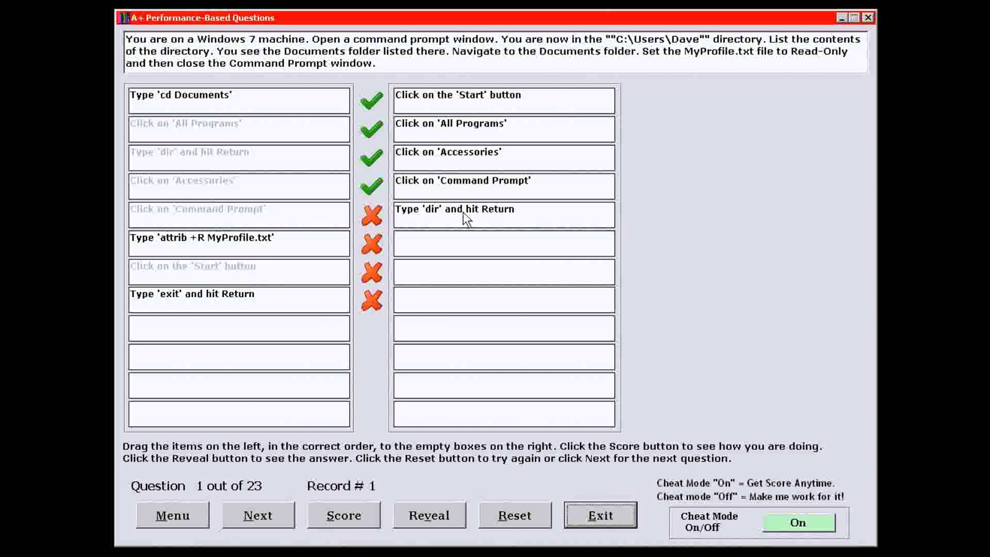
left_click_drag(224, 98, 481, 240)
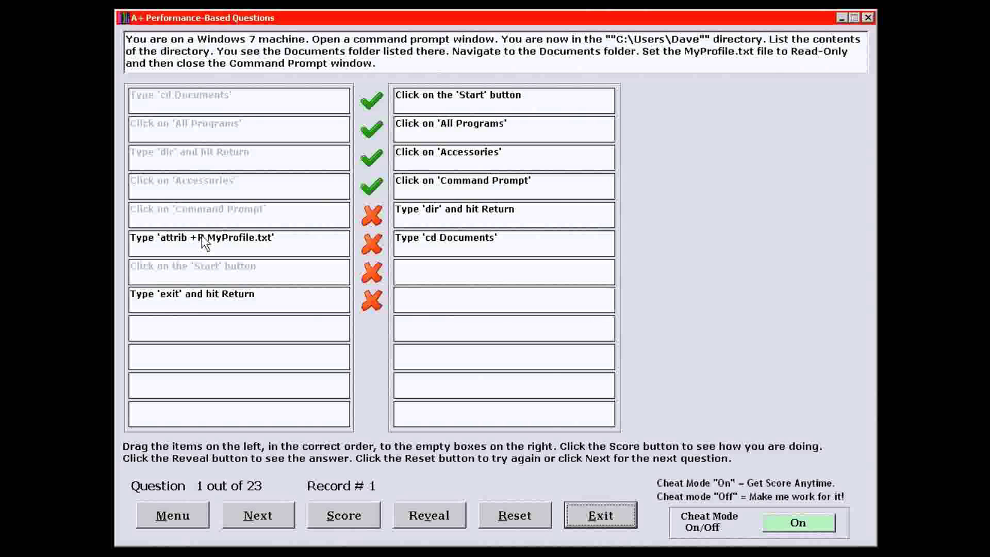
left_click_drag(206, 239, 466, 269)
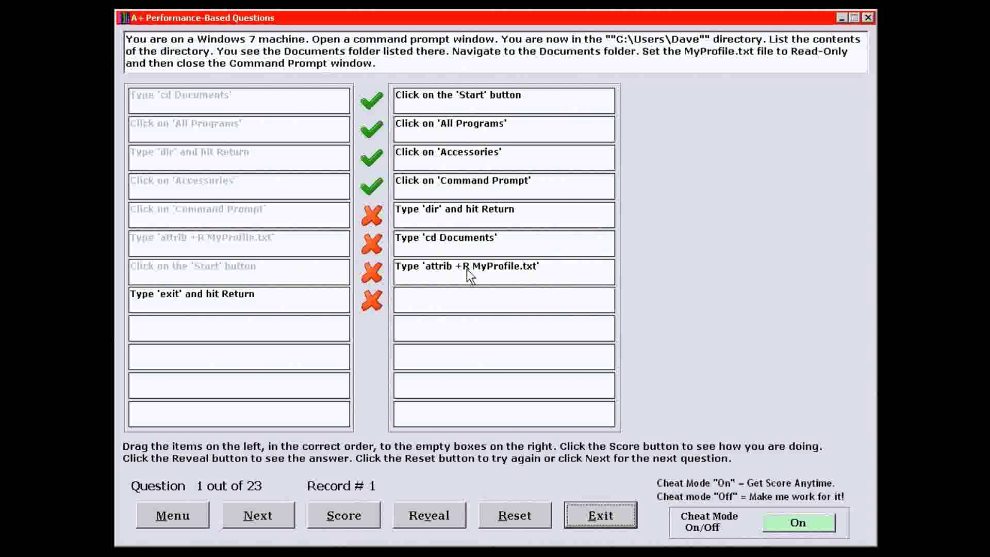
left_click_drag(214, 301, 471, 300)
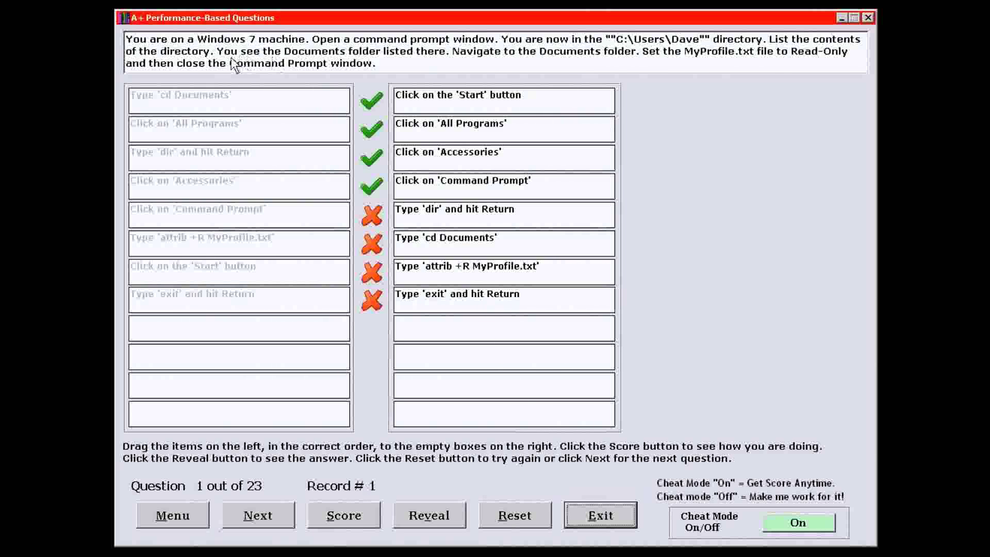
Step: Score the completed command prompt sequence, reveal its correct order for comparison, and advance to the next question
left_click(329, 513)
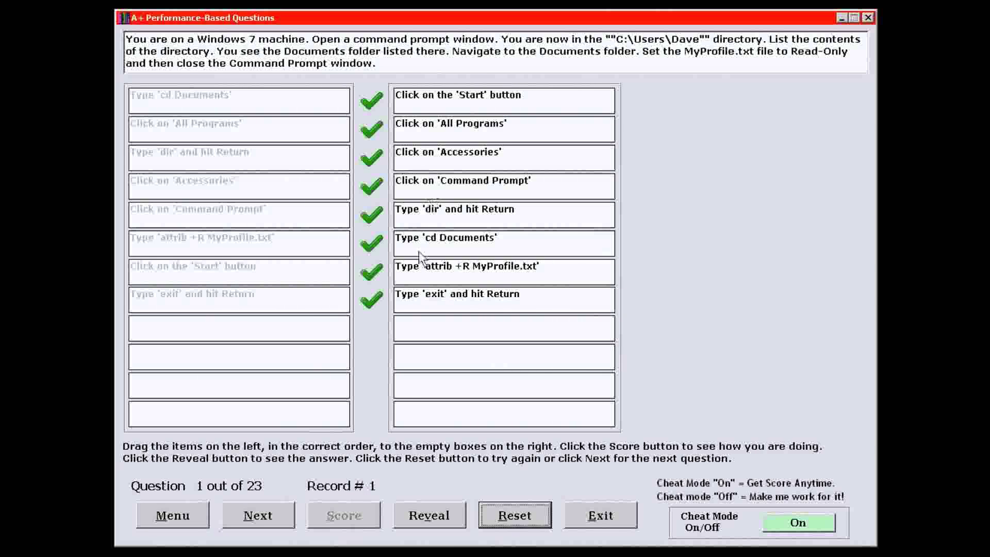
left_click(421, 514)
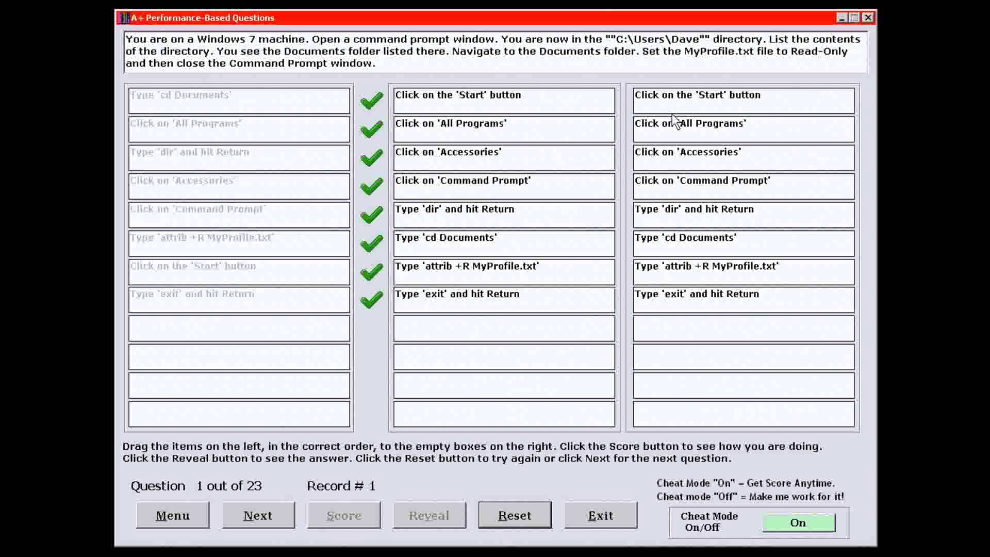
left_click(259, 516)
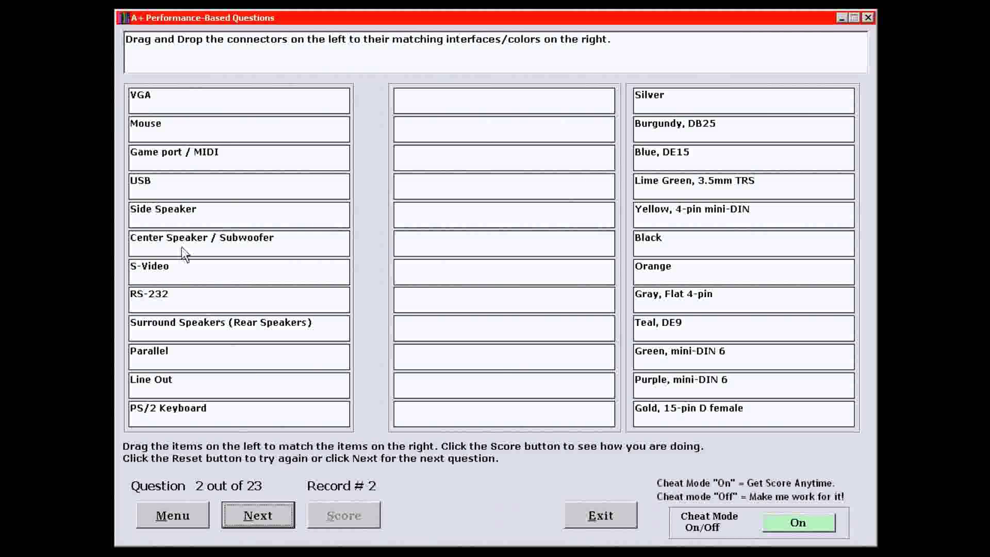
Step: Match Mouse to Green, mini-DIN 6 and PS/2 Keyboard to Purple, mini-DIN 6, and score the matches
left_click_drag(186, 130, 455, 358)
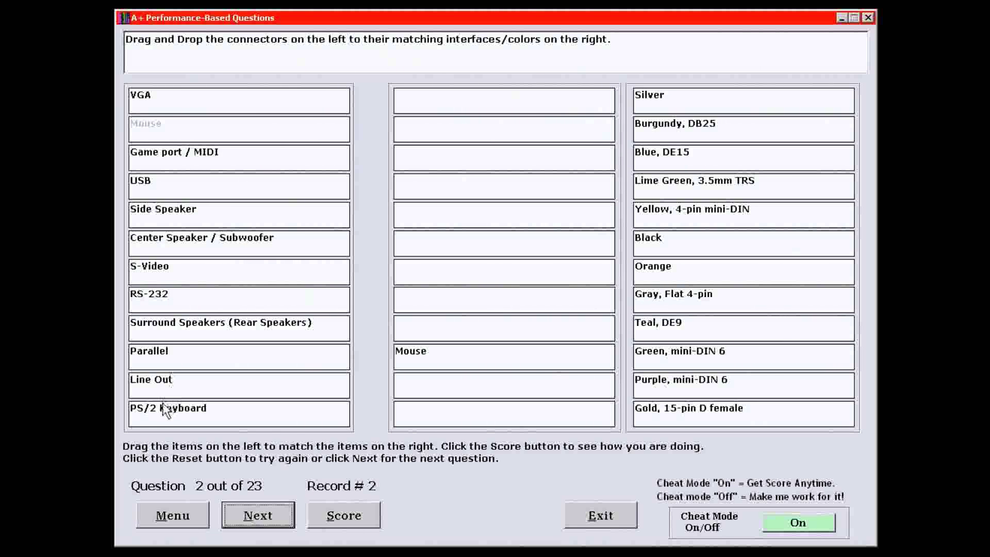
left_click_drag(158, 413, 424, 385)
left_click(353, 518)
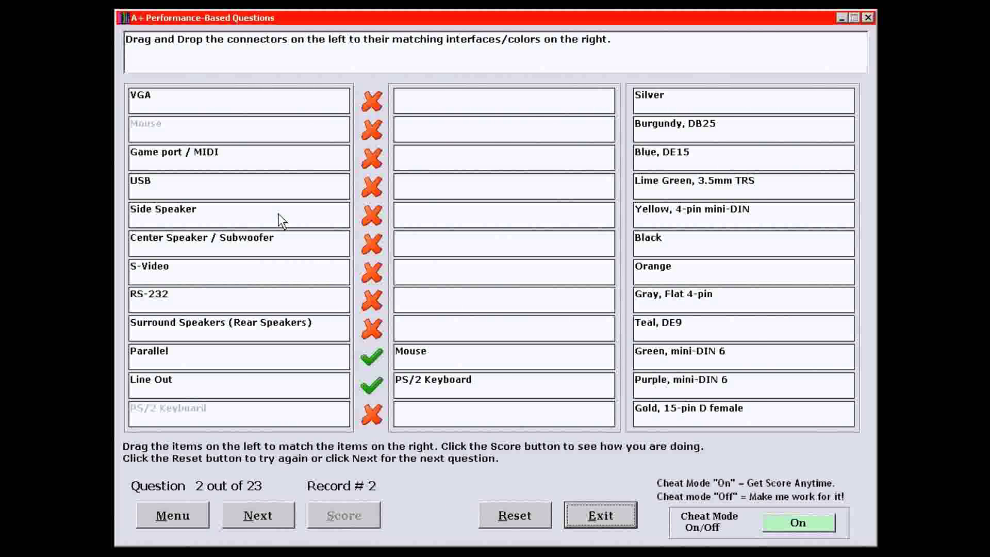
Step: Match USB to Gray, Flat 4-pin, score the connector question again, and reset all its answers
left_click_drag(253, 192, 512, 299)
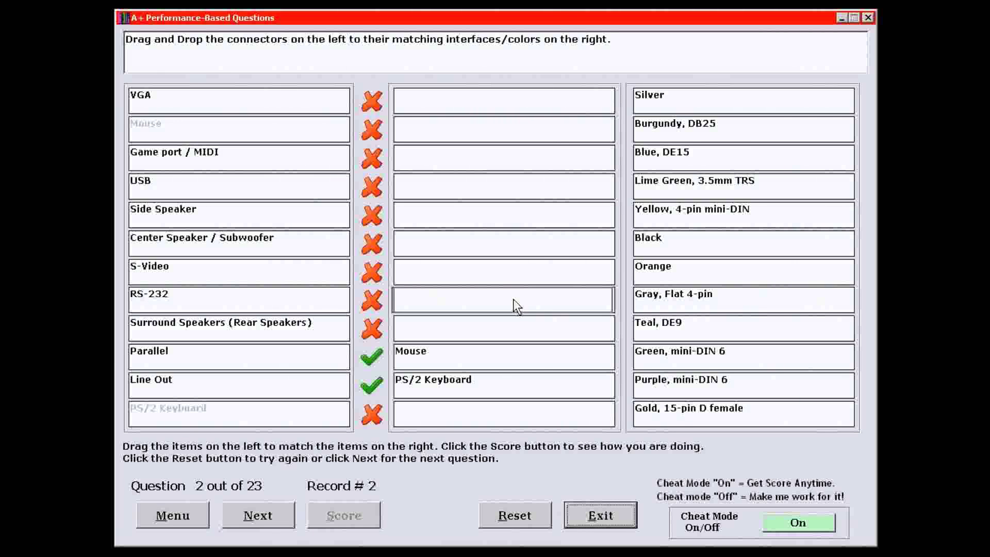
left_click(351, 515)
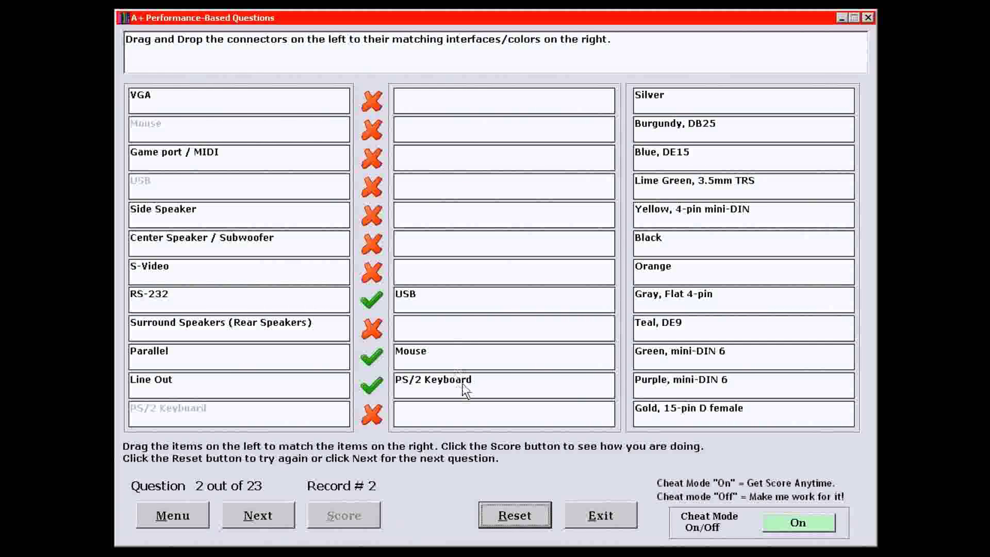
left_click(519, 512)
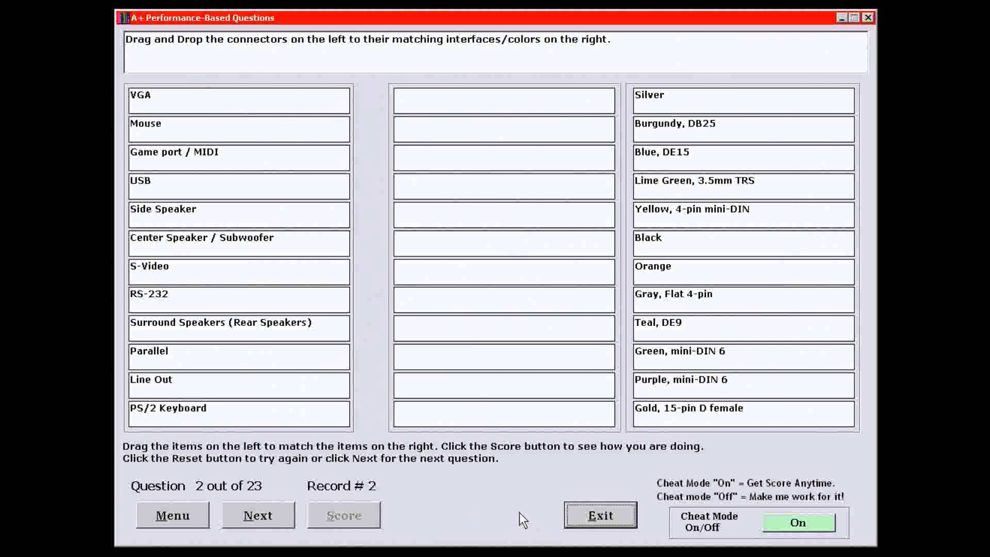